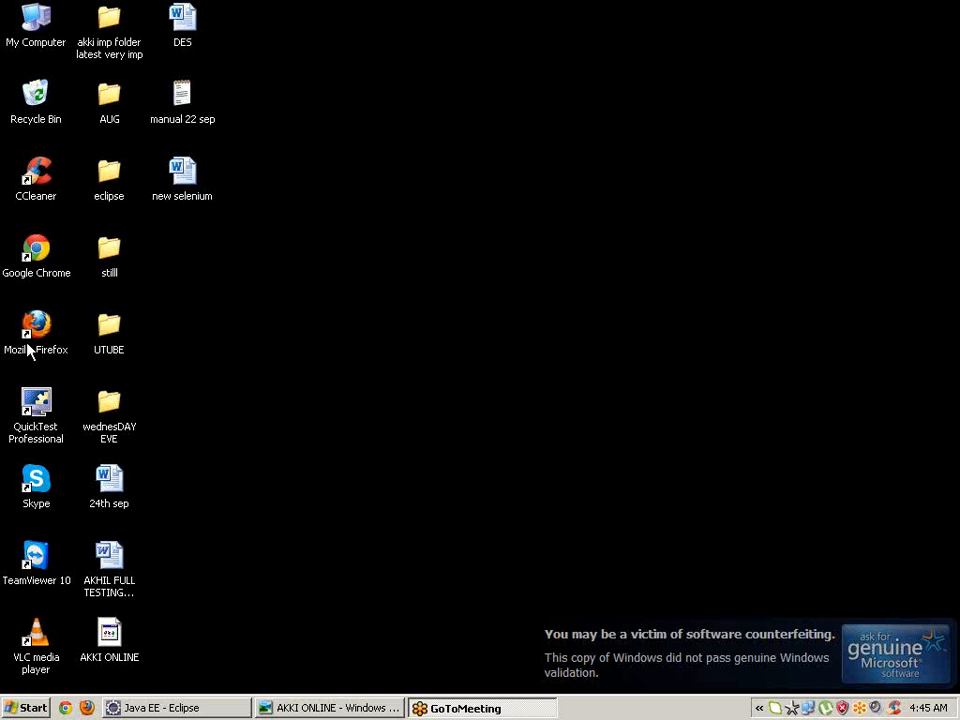
# Step: Start the New Project wizard from Project Explorer and choose the Java Project type
pyautogui.click(161, 708)
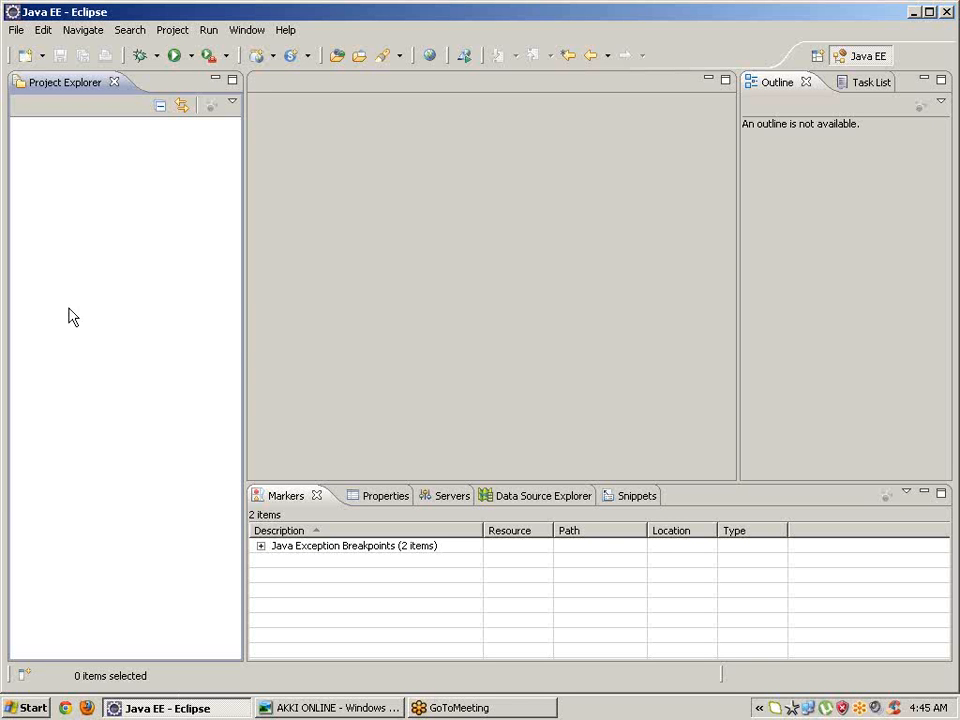
pyautogui.rightClick(72, 155)
pyautogui.moveTo(102, 159)
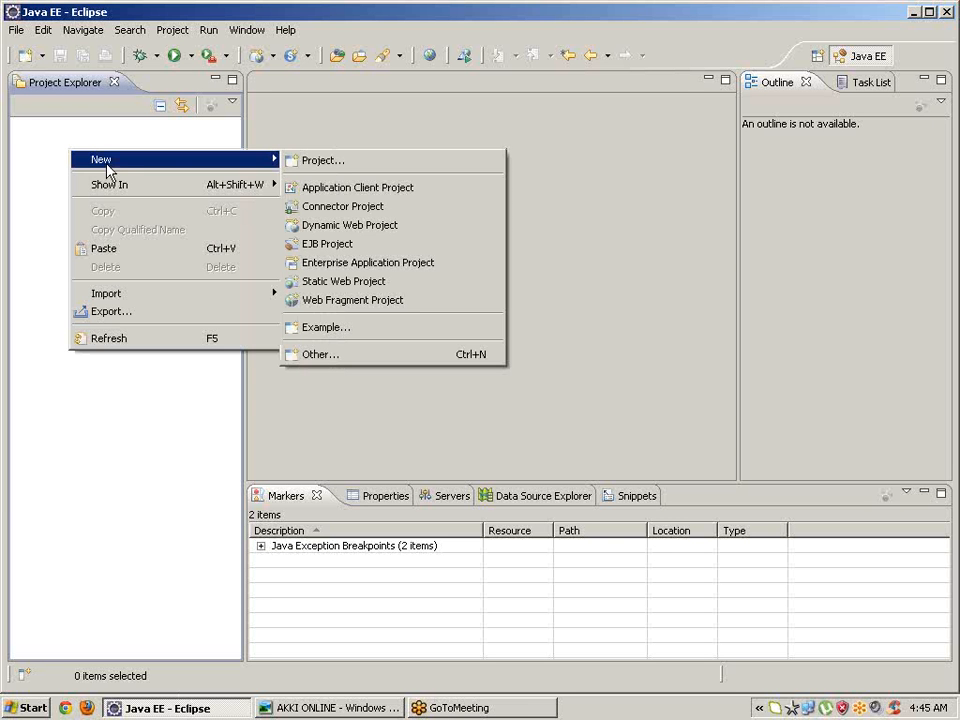
pyautogui.click(322, 160)
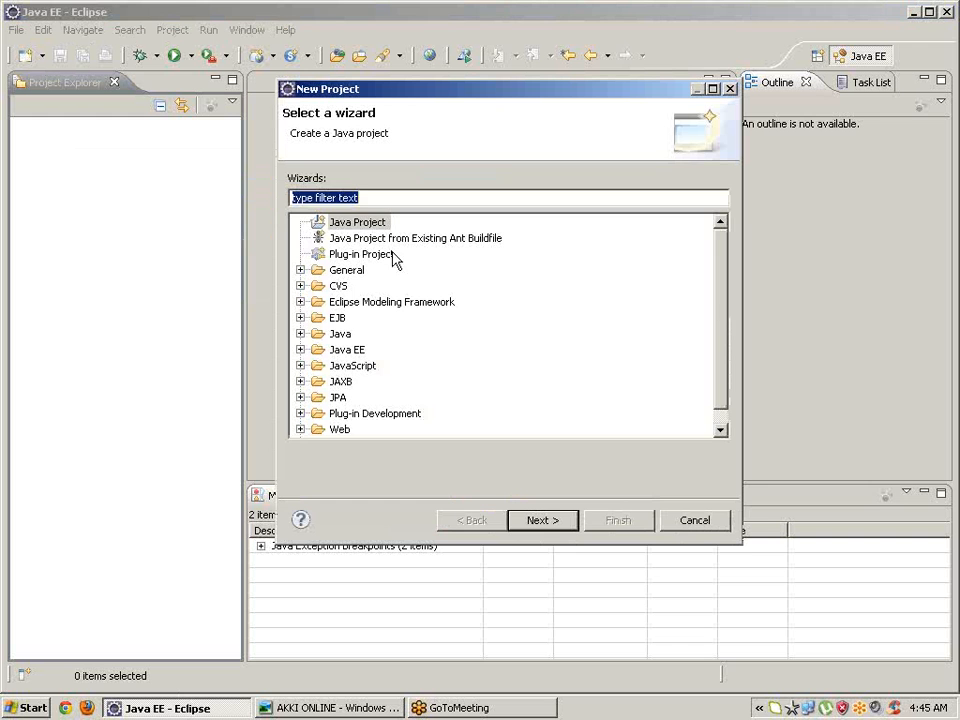
pyautogui.click(357, 222)
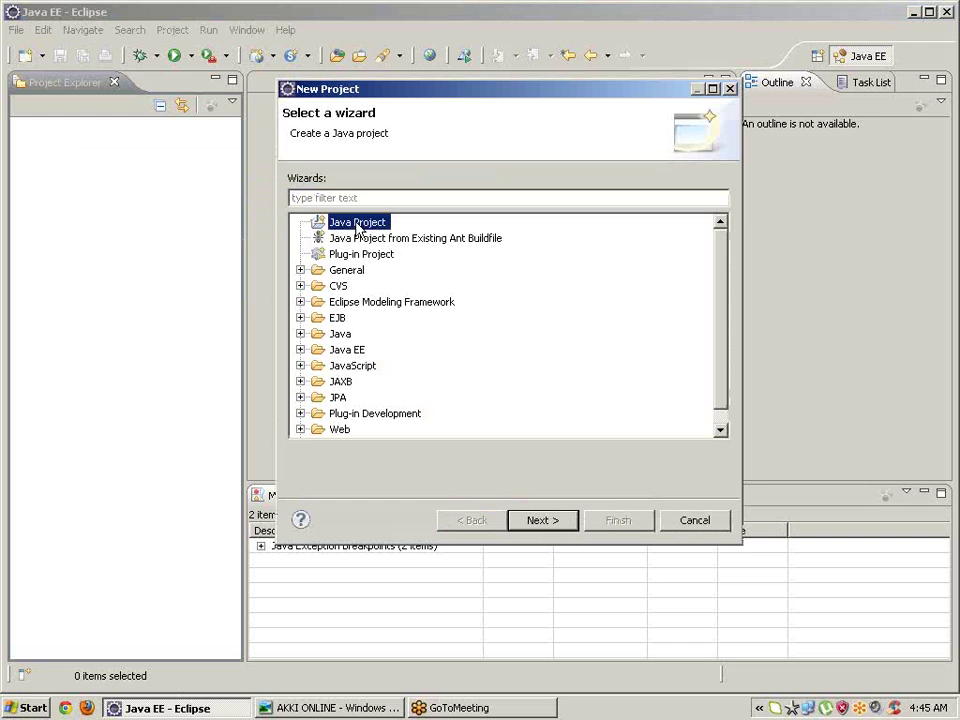
pyautogui.click(540, 520)
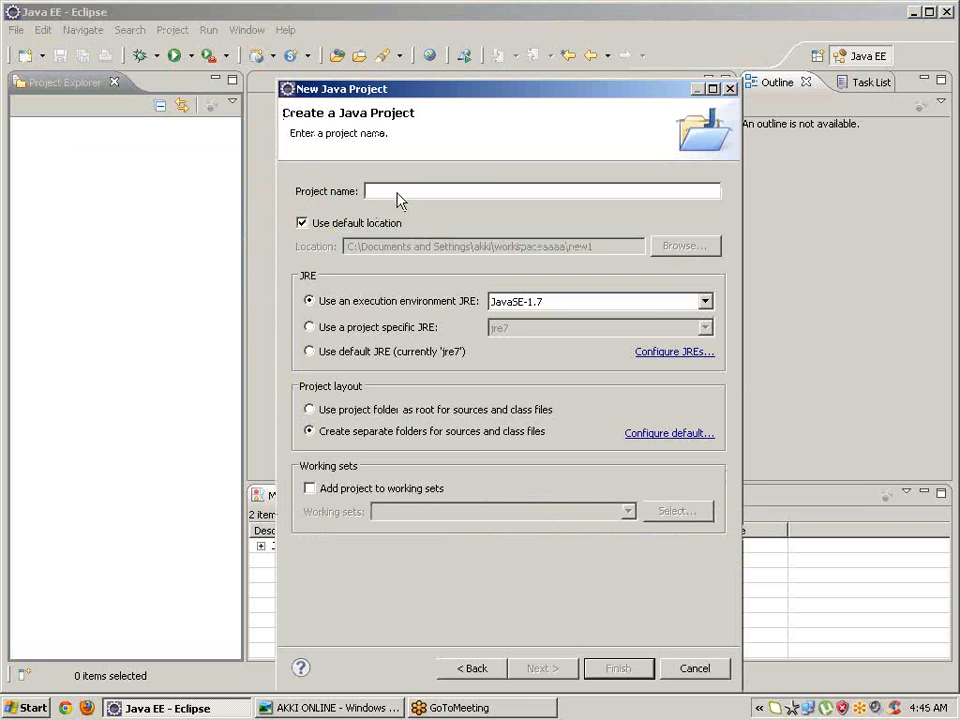
pyautogui.write('HYD2')
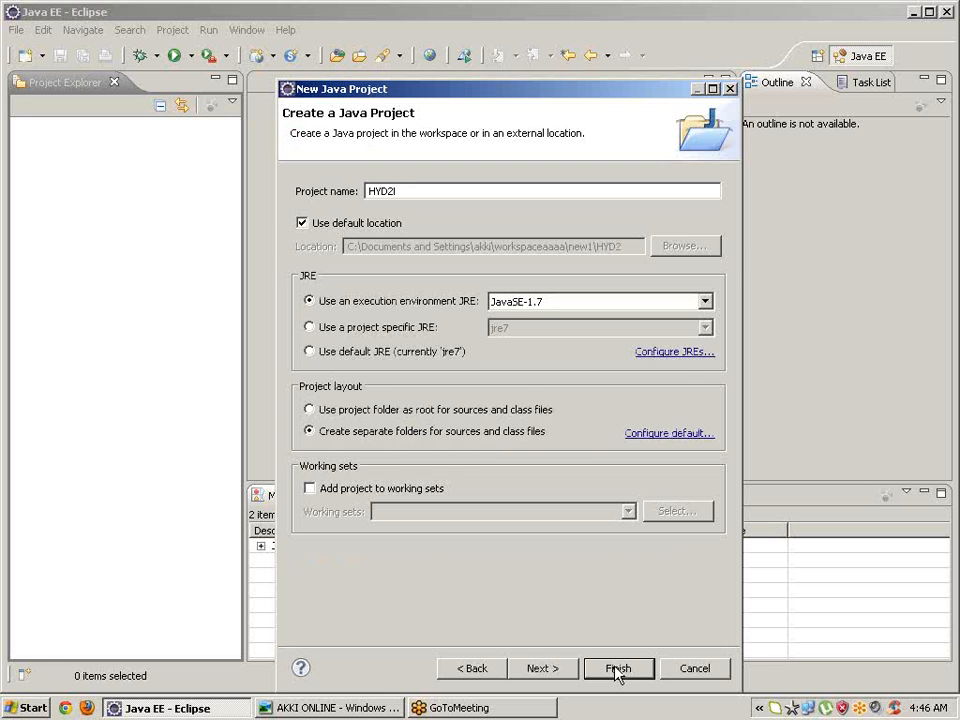
# Step: Finish creating project HYD2, keeping the current perspective, and select it
pyautogui.click(618, 668)
pyautogui.click(645, 386)
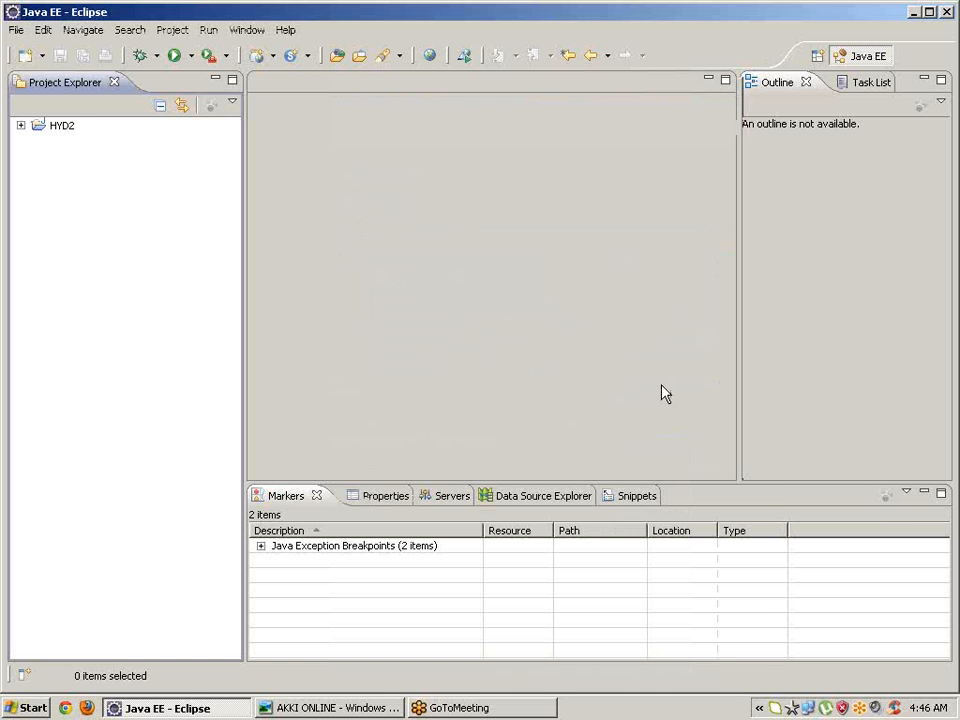
pyautogui.click(65, 127)
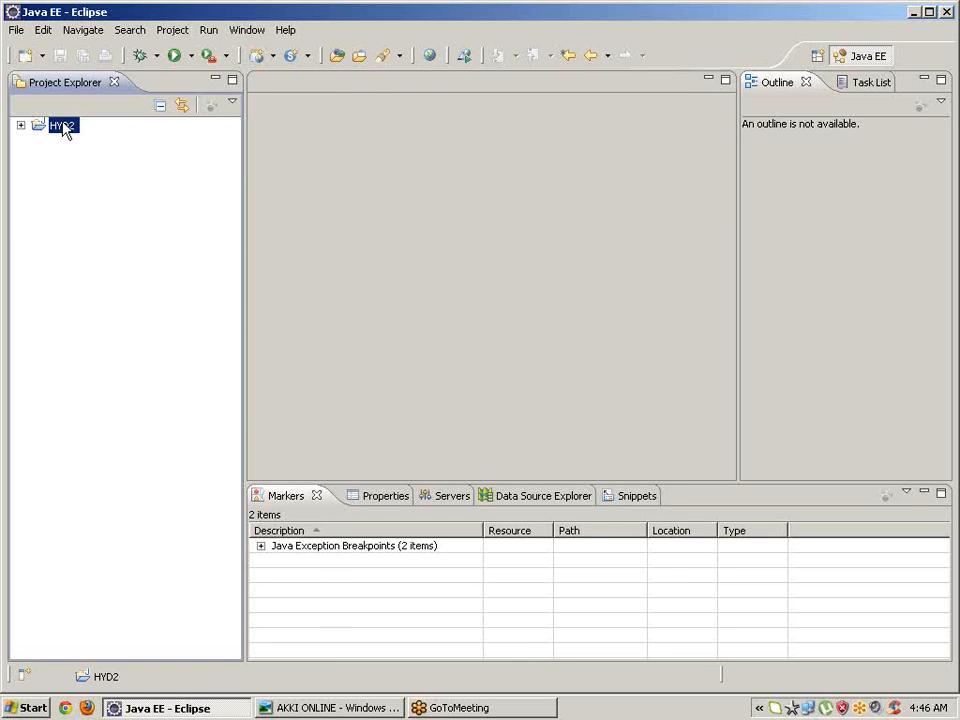
# Step: Add both selenium-java jars to HYD2's build path as external JARs via the Libraries page
pyautogui.rightClick(66, 130)
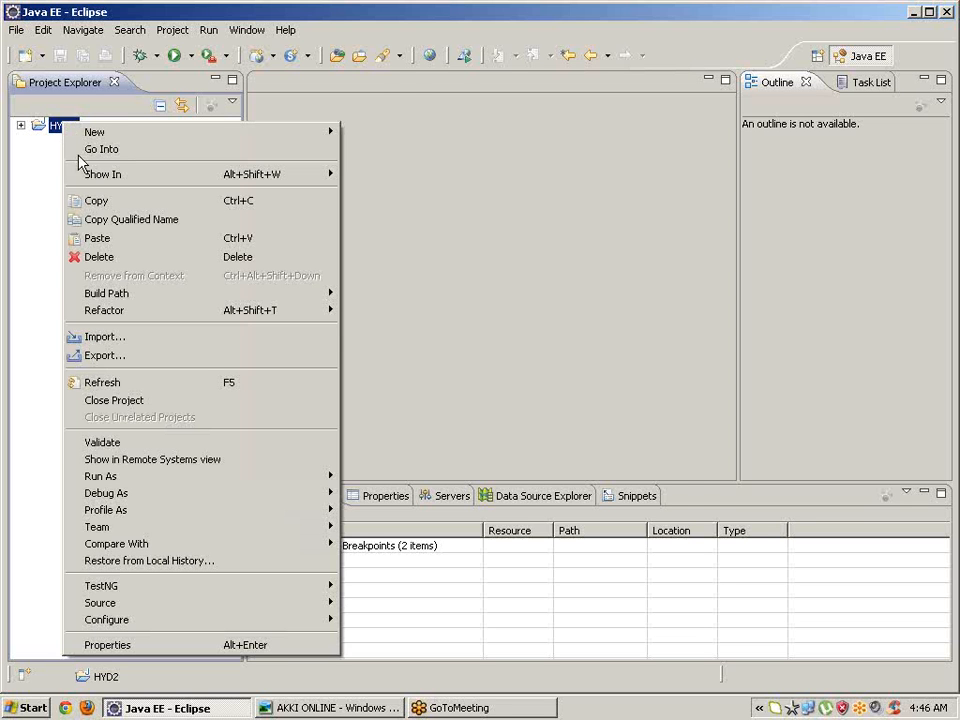
pyautogui.click(113, 652)
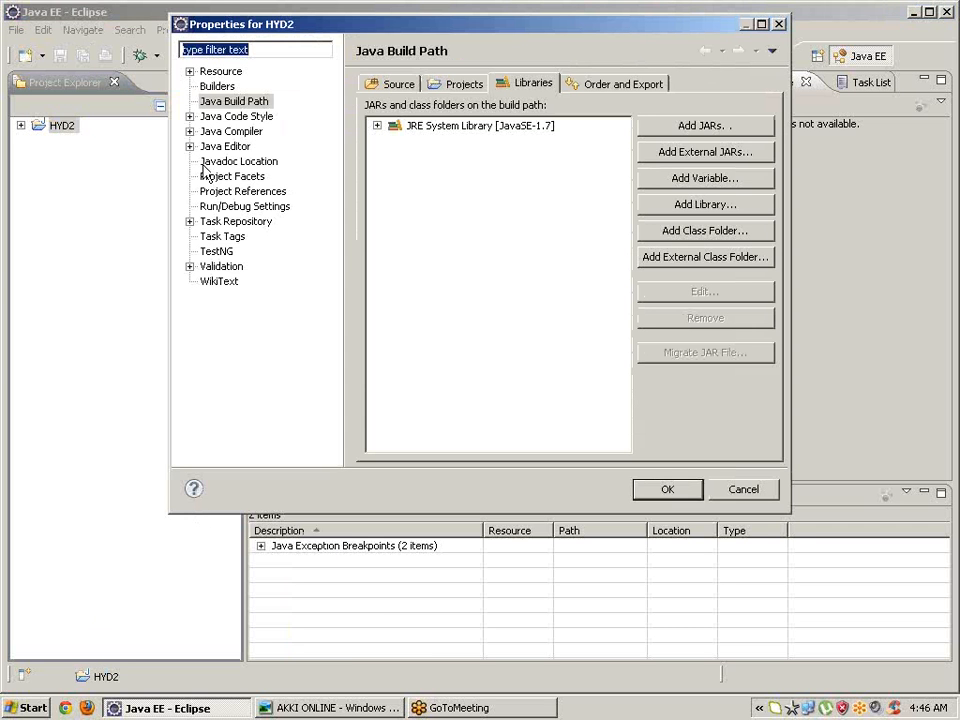
pyautogui.click(233, 103)
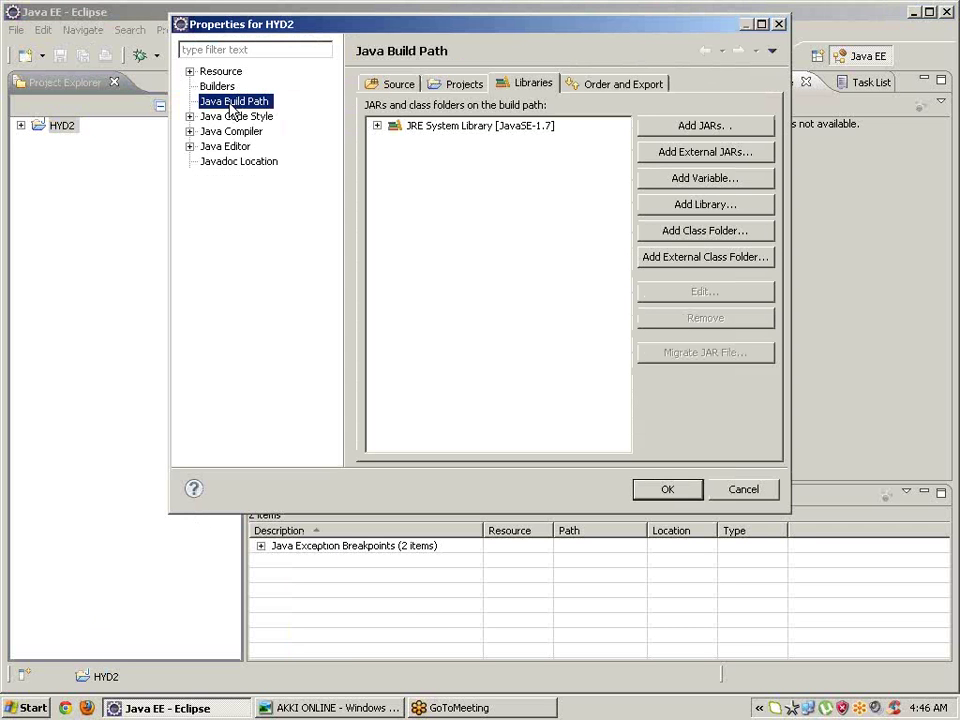
pyautogui.click(533, 84)
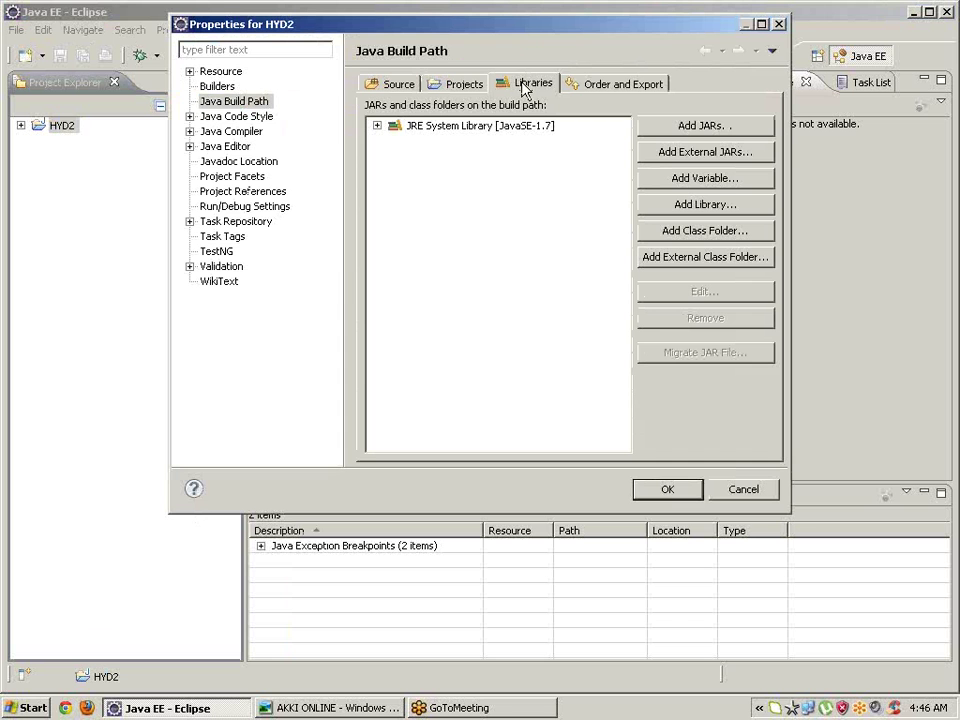
pyautogui.click(704, 152)
pyautogui.click(332, 131)
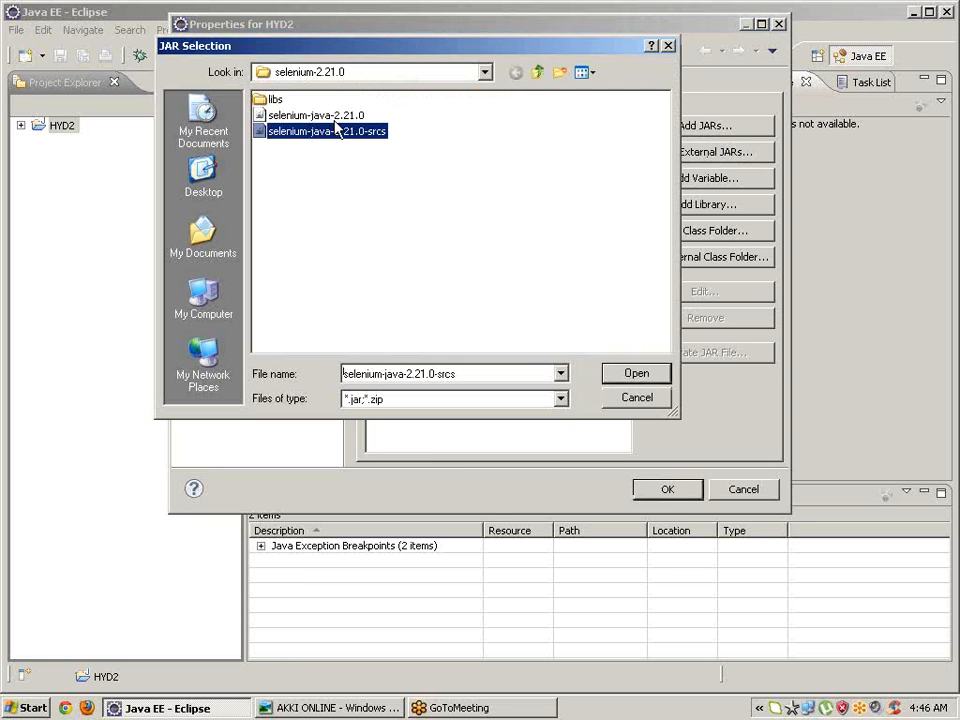
pyautogui.click(636, 373)
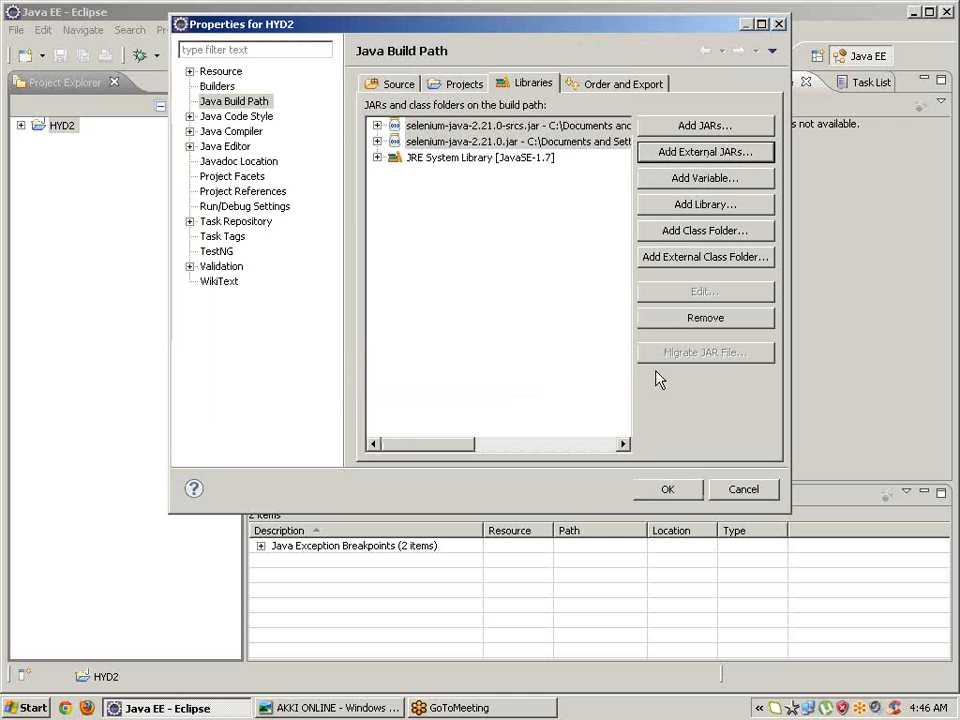
# Step: Add every jar from the libs folder to the build path and apply the changes
pyautogui.click(704, 152)
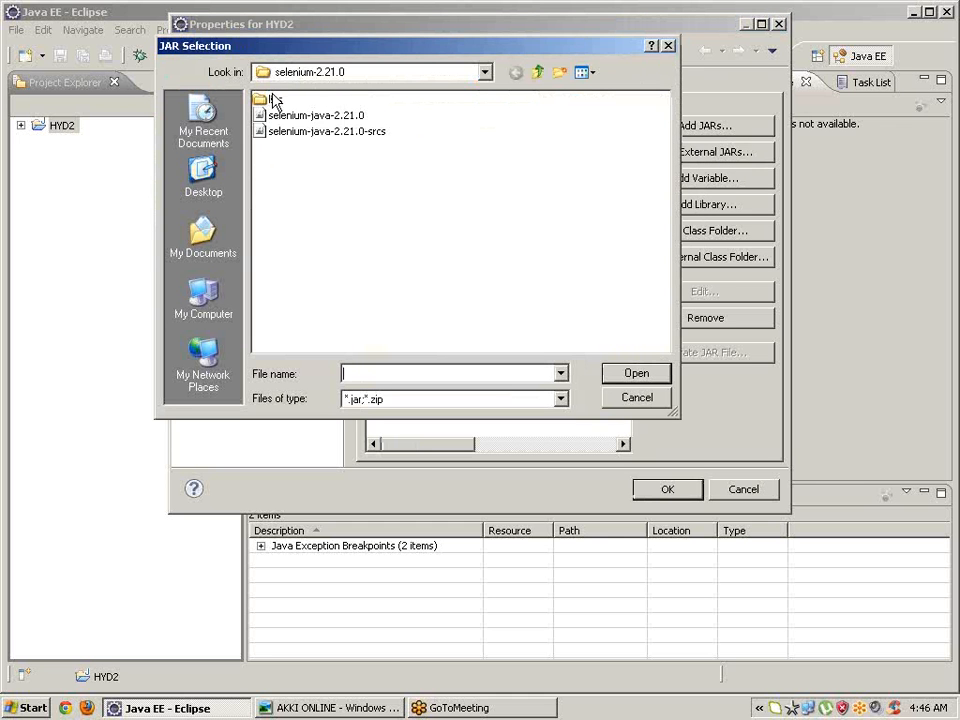
pyautogui.doubleClick(272, 100)
pyautogui.click(305, 147)
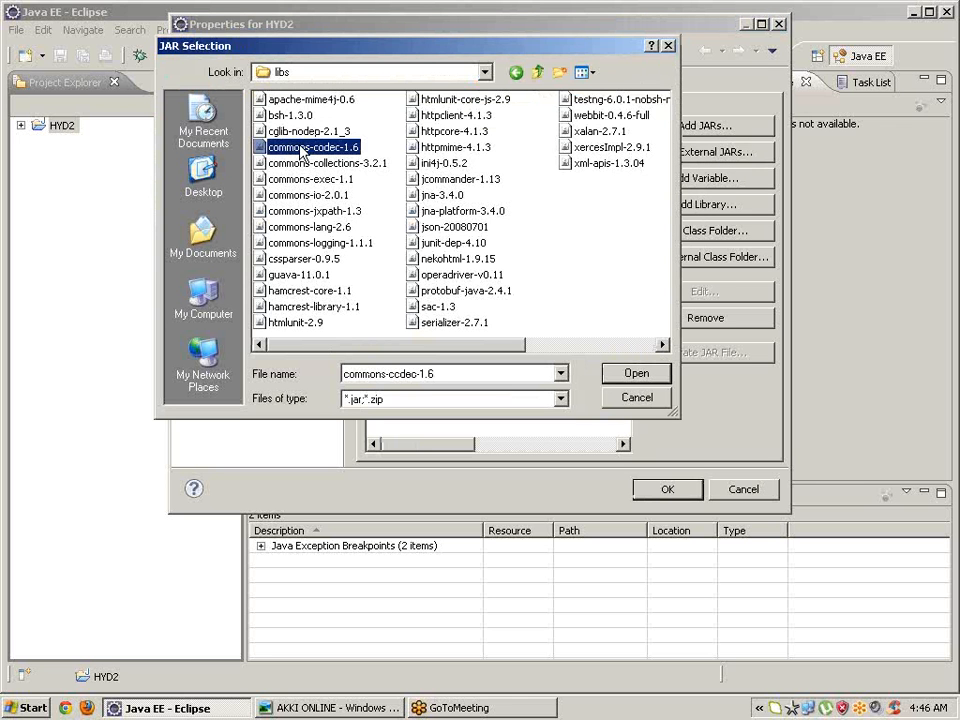
pyautogui.hotkey('ctrl', 'a')
pyautogui.press('Return')
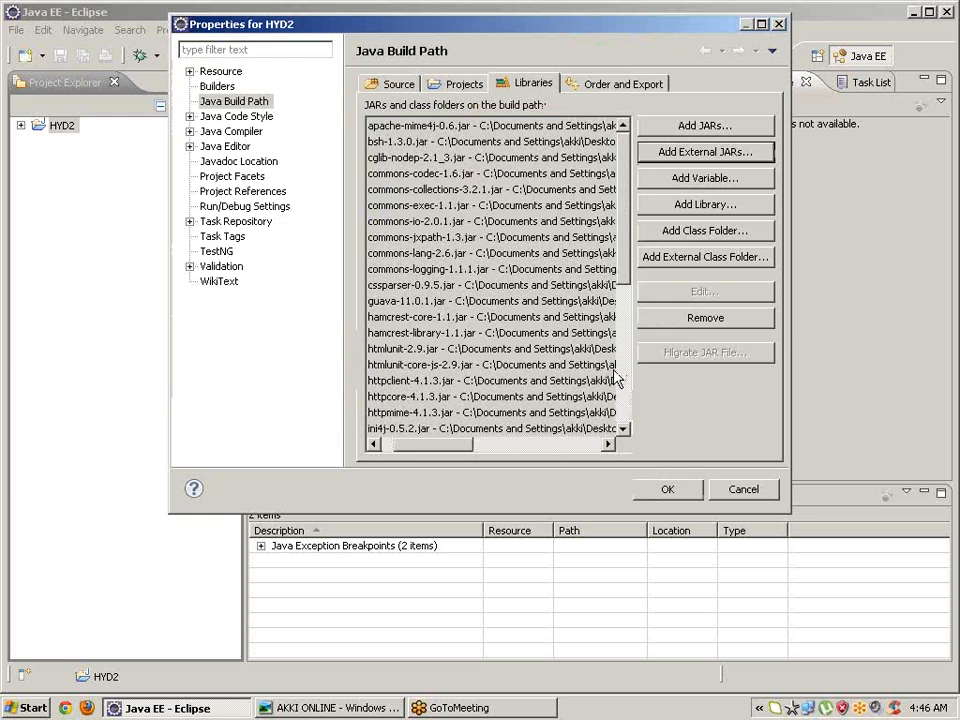
pyautogui.click(668, 489)
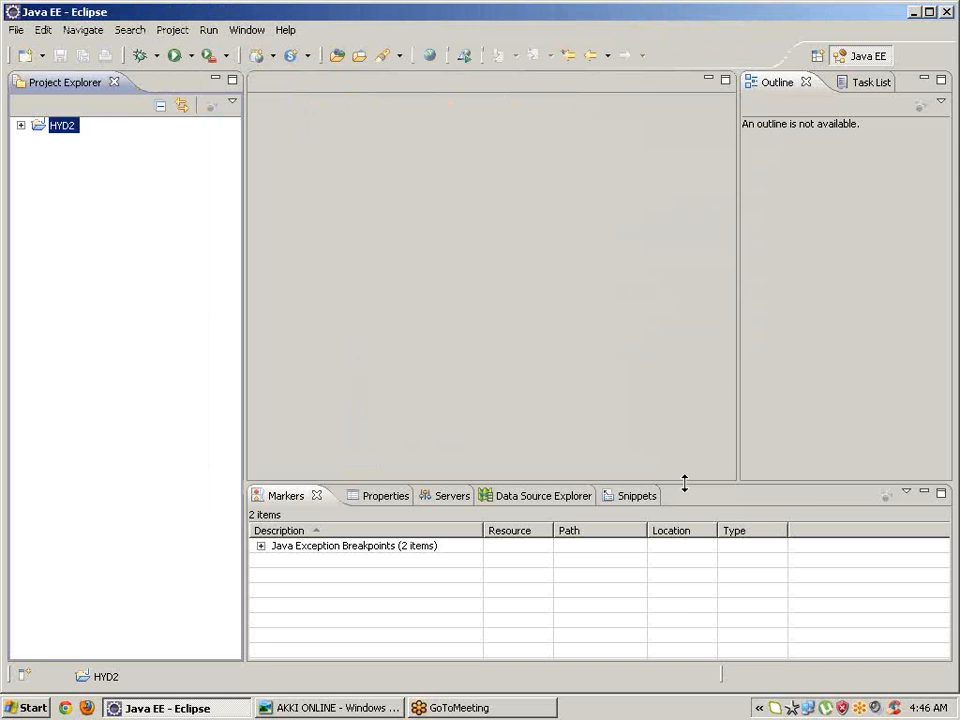
# Step: Create a new public class with a main method stub in HYD2's src folder
pyautogui.click(20, 125)
pyautogui.rightClick(75, 142)
pyautogui.moveTo(215, 148)
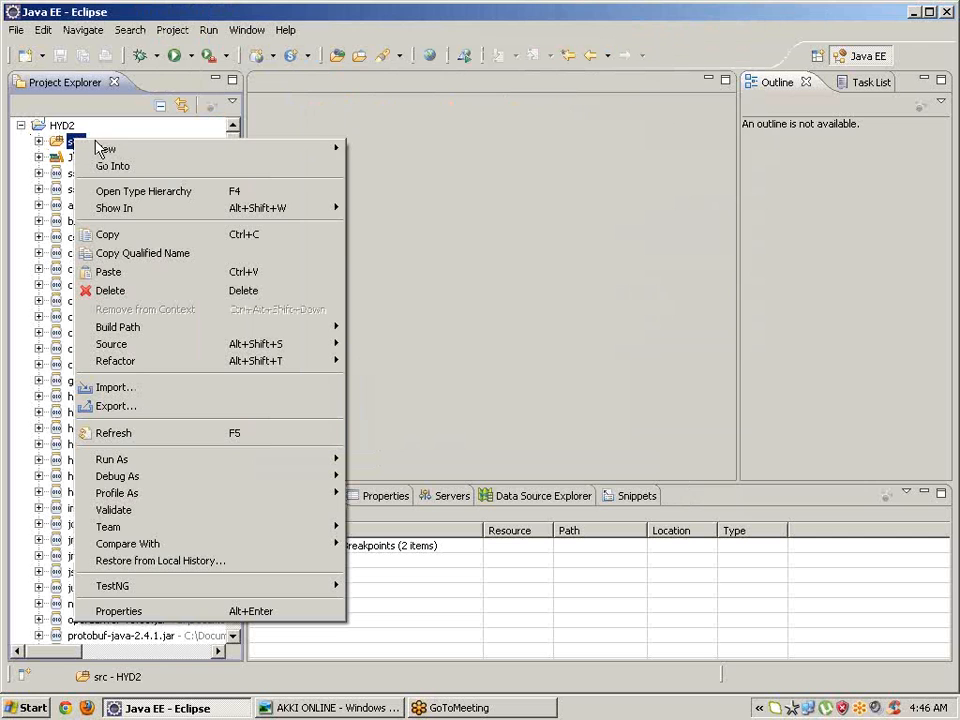
pyautogui.click(380, 196)
pyautogui.write('T')
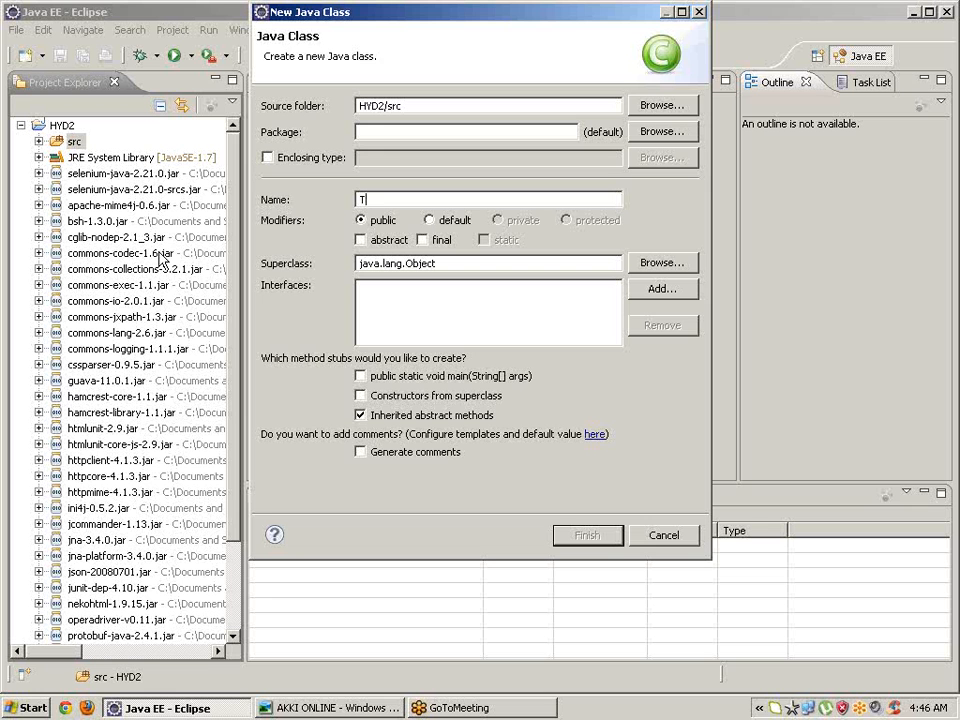
pyautogui.write('EXT')
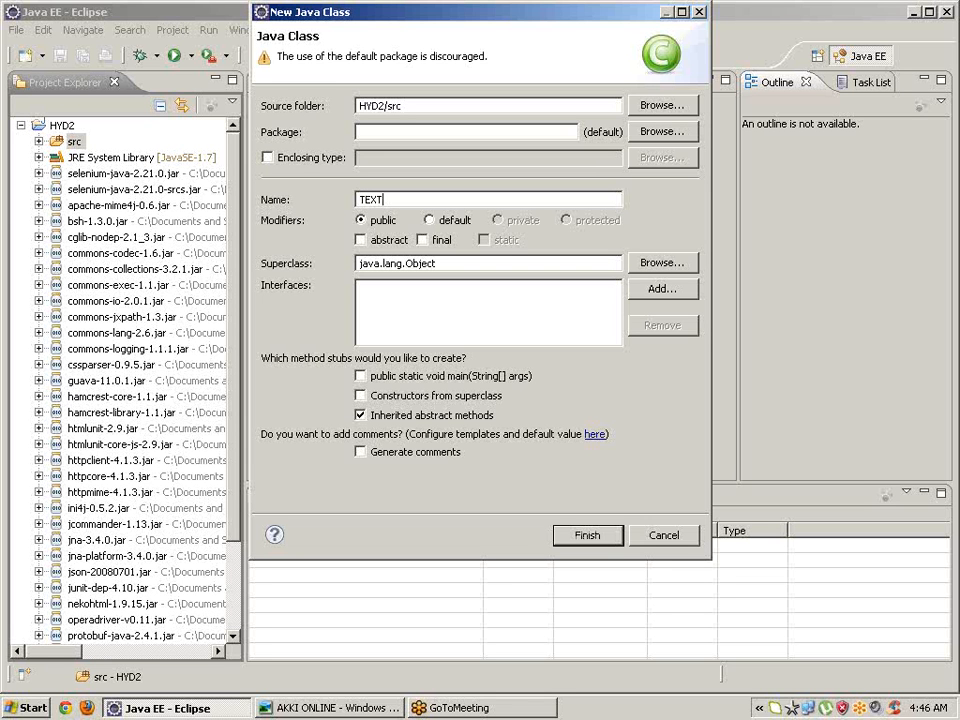
pyautogui.write('TTTTTTTTTTTT')
pyautogui.click(360, 376)
pyautogui.click(588, 535)
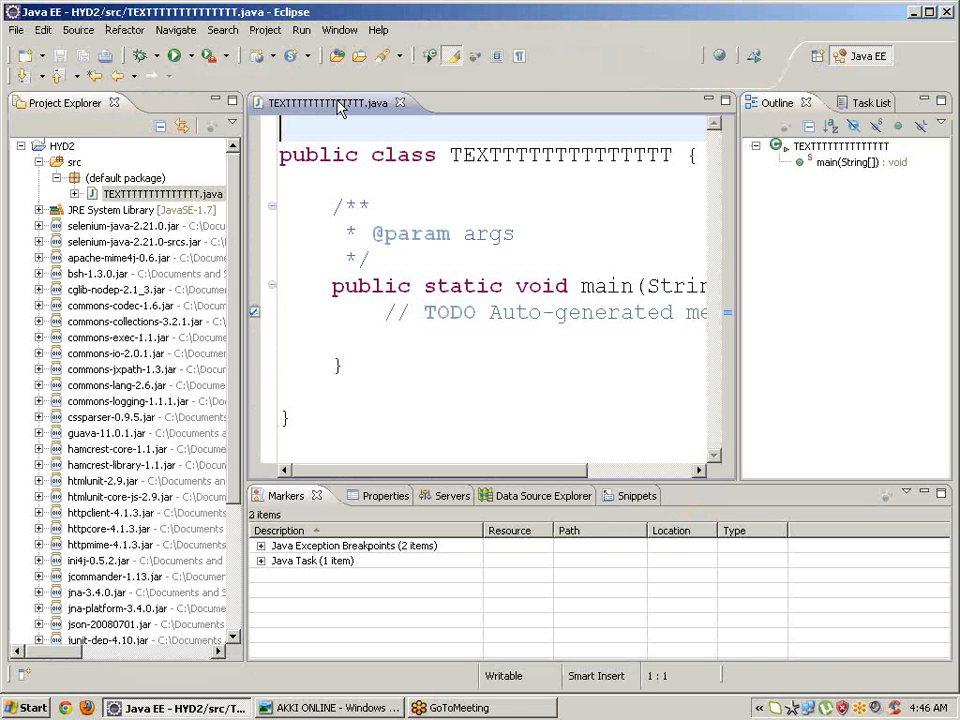
# Step: Maximize the editor and remove the generated Javadoc and TODO comments from main
pyautogui.doubleClick(343, 110)
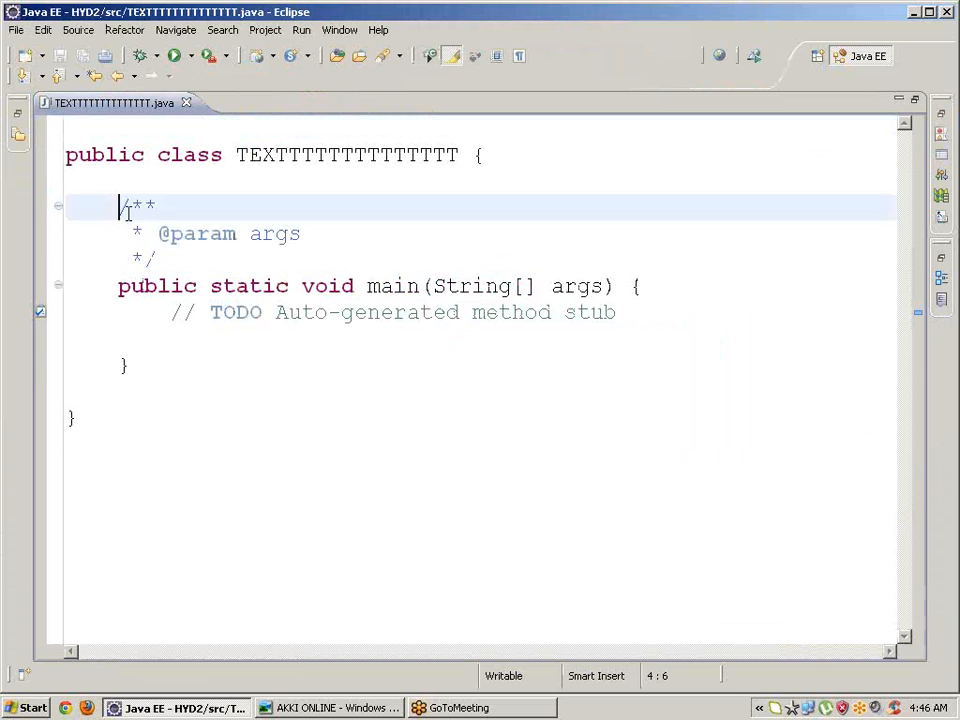
pyautogui.moveTo(120, 205); pyautogui.dragTo(196, 260)
pyautogui.press('Delete')
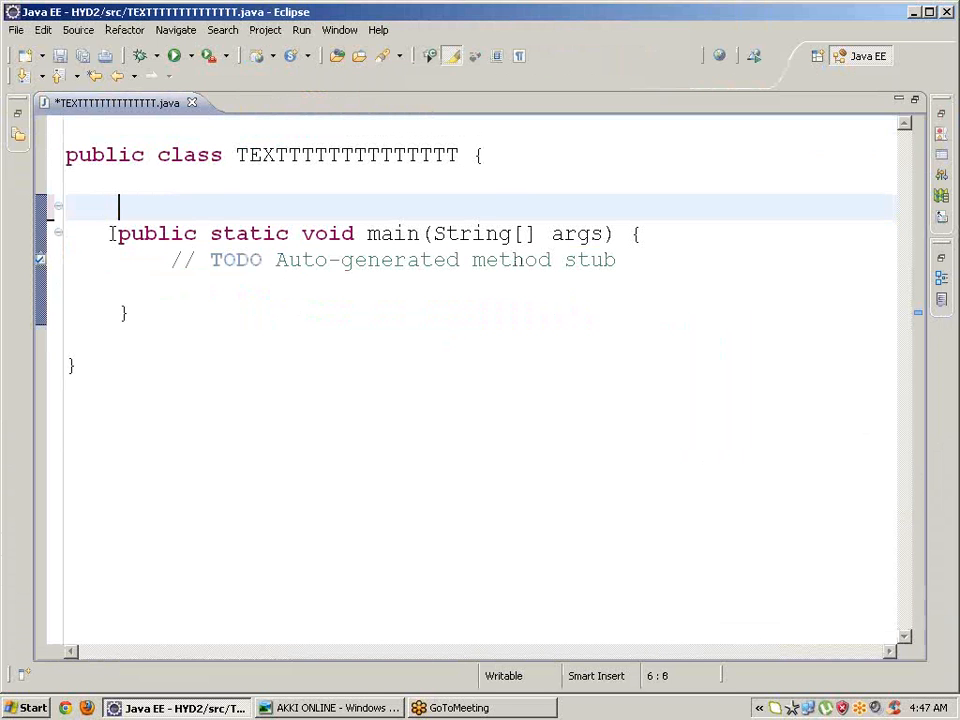
pyautogui.press('Delete')
pyautogui.moveTo(172, 260); pyautogui.dragTo(617, 260)
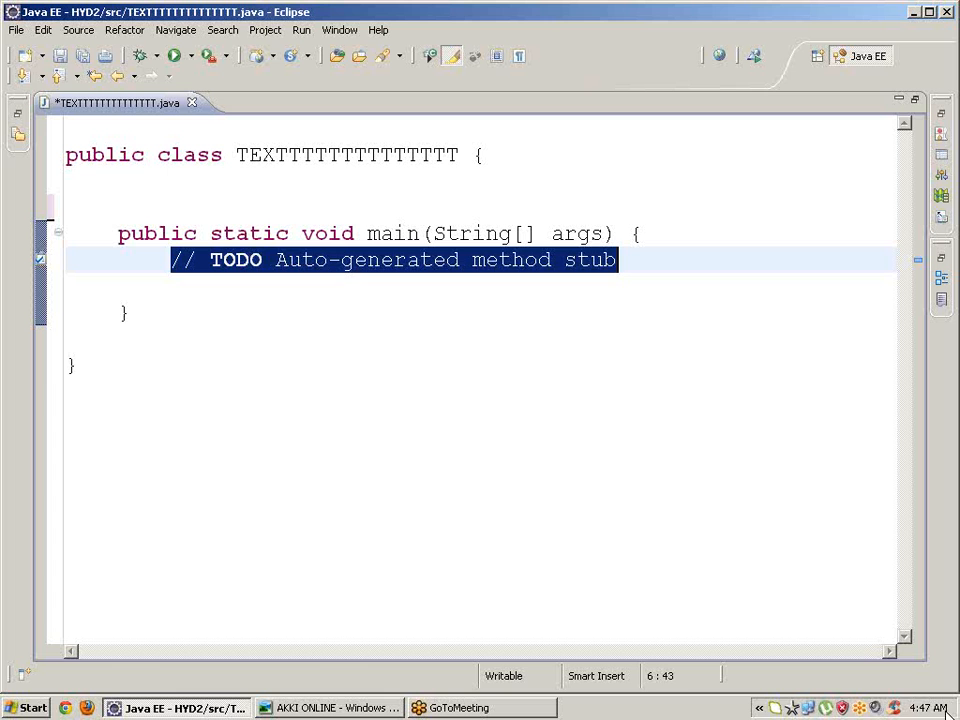
pyautogui.write('w')
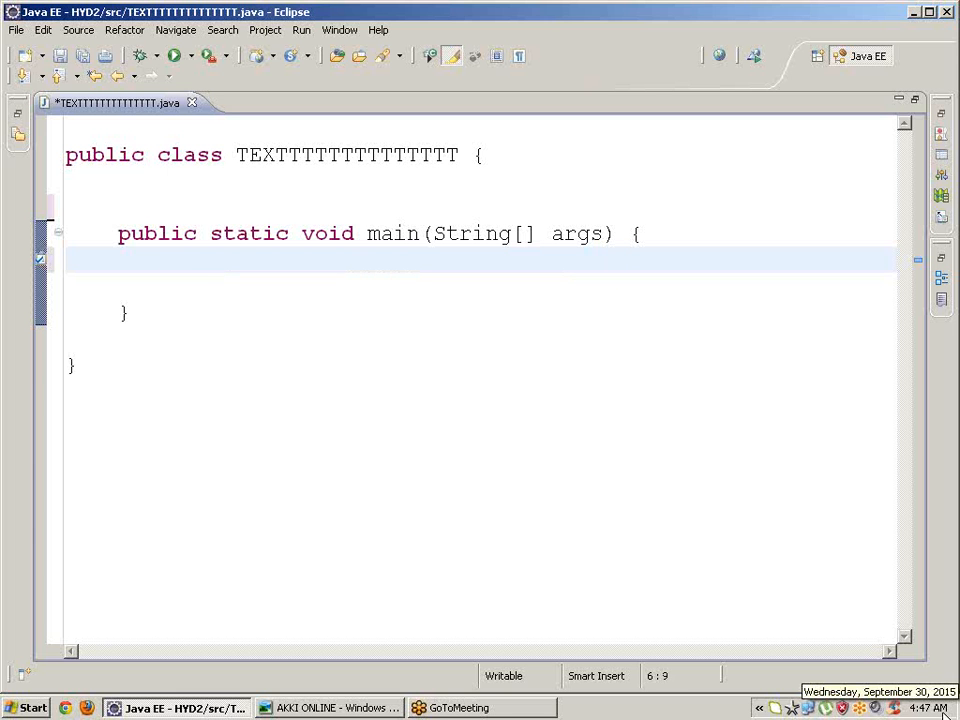
pyautogui.write('ebdr')
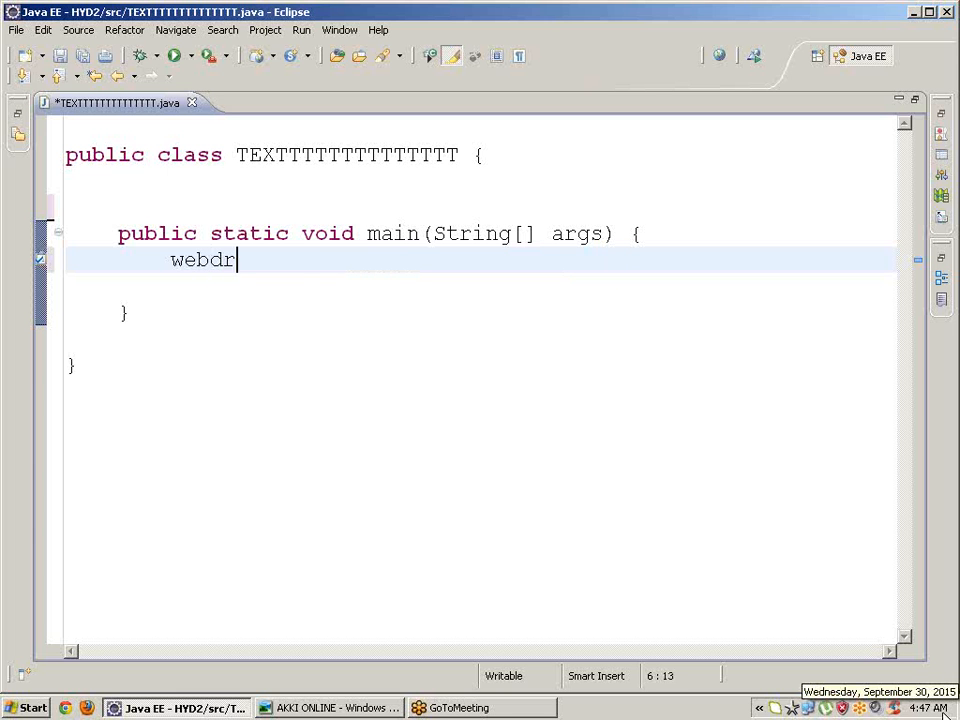
pyautogui.write('iver ')
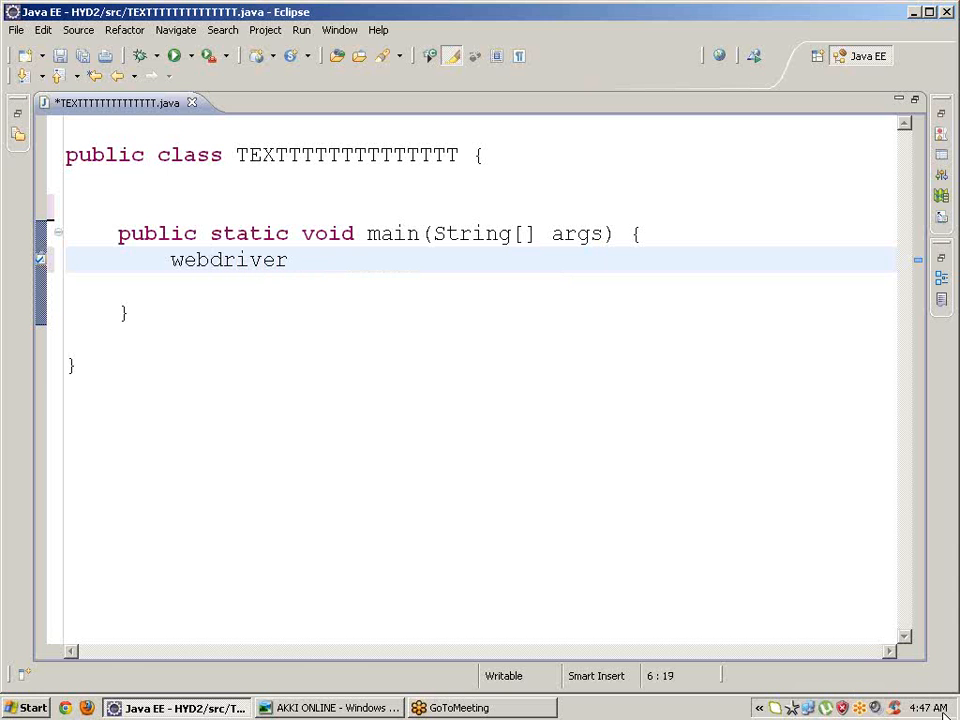
pyautogui.write('wd=n')
pyautogui.write('ew fire')
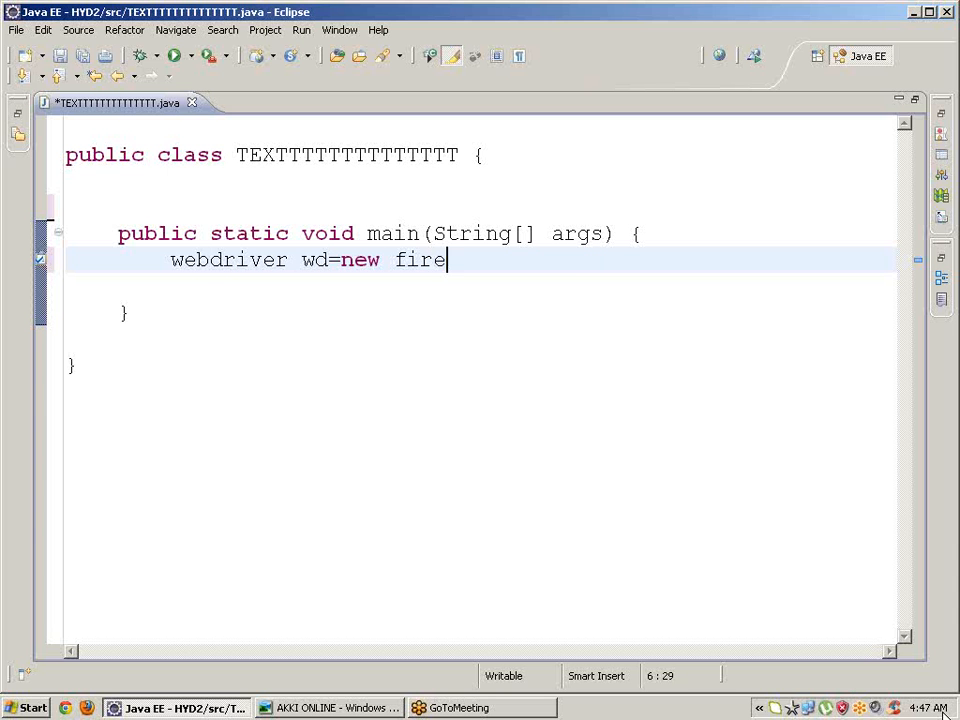
pyautogui.write('foxdri')
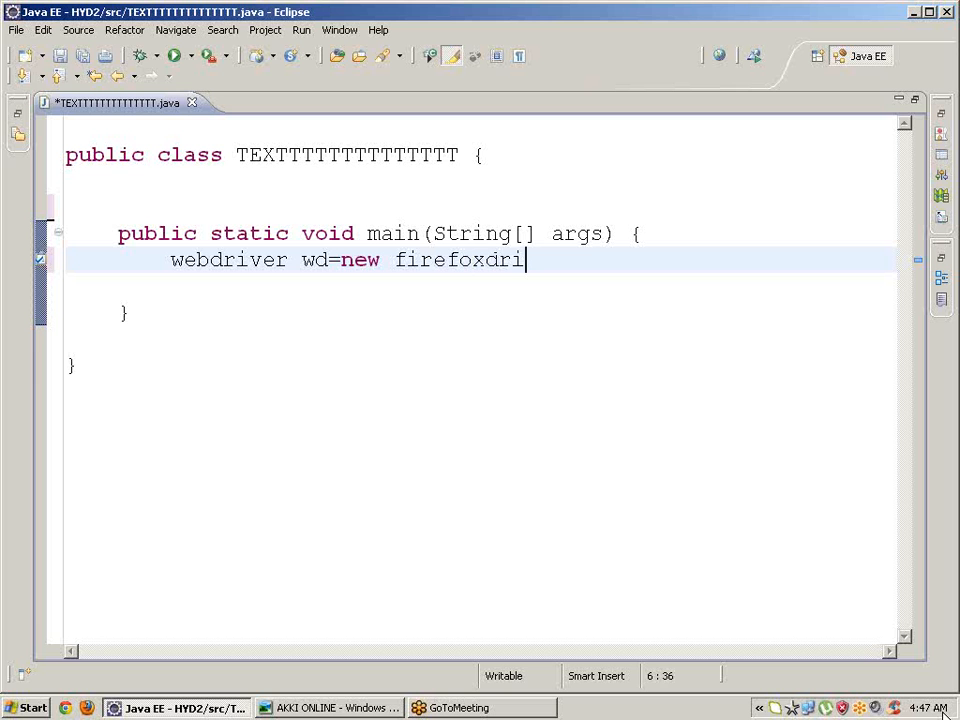
pyautogui.write('ver')
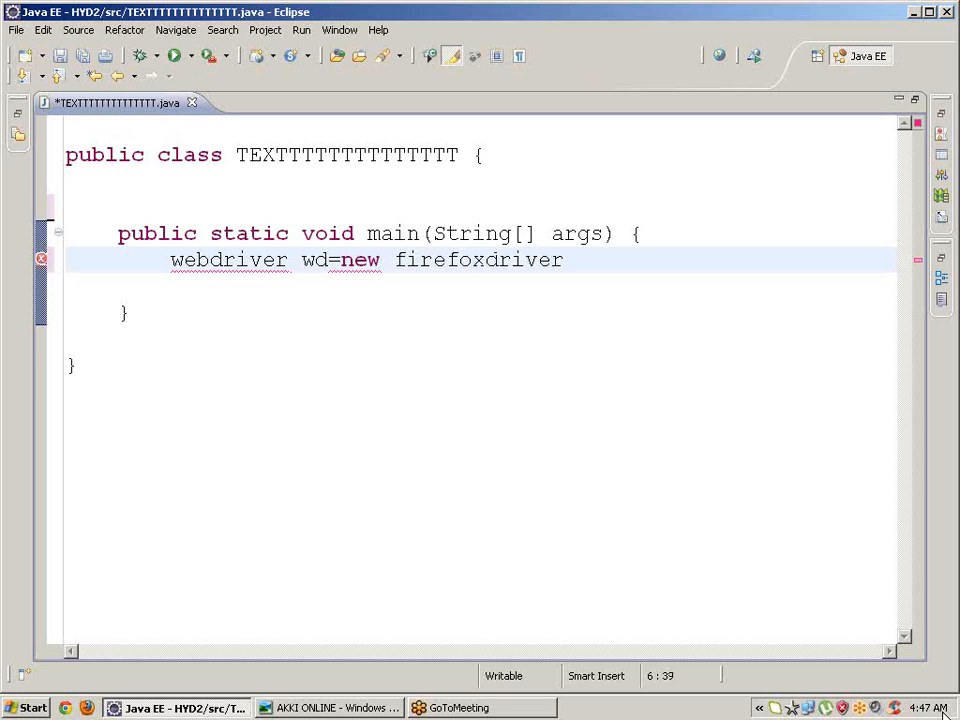
pyautogui.write('(')
# Step: Declare the WebDriver with a firefoxdriver constructor and load facebook.com with wd.get
pyautogui.press('End')
pyautogui.write(';')
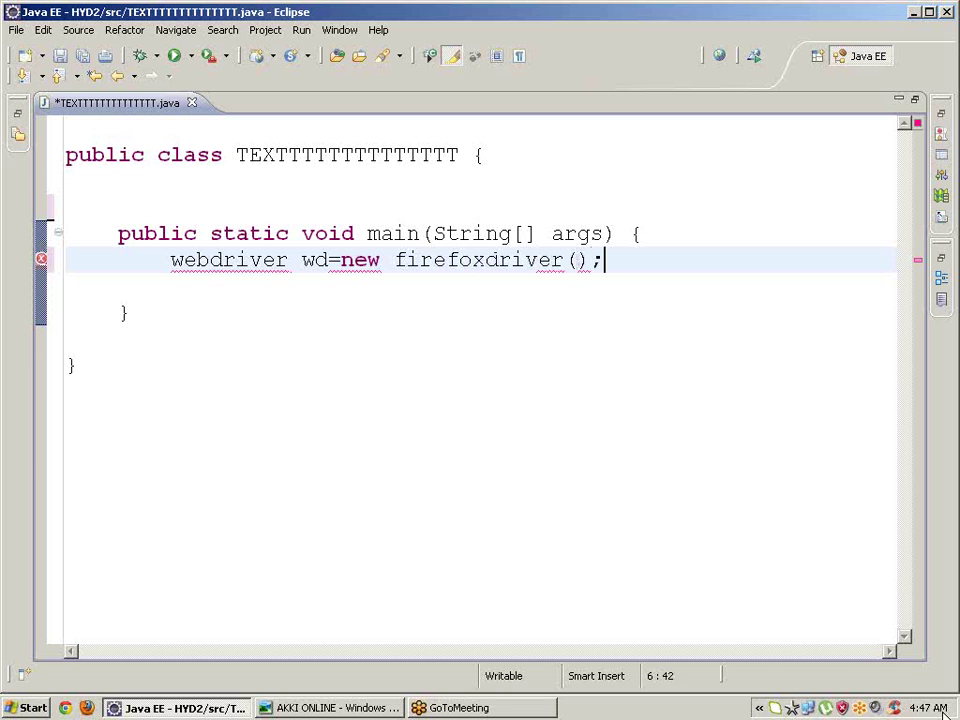
pyautogui.press('Return')
pyautogui.write('wd')
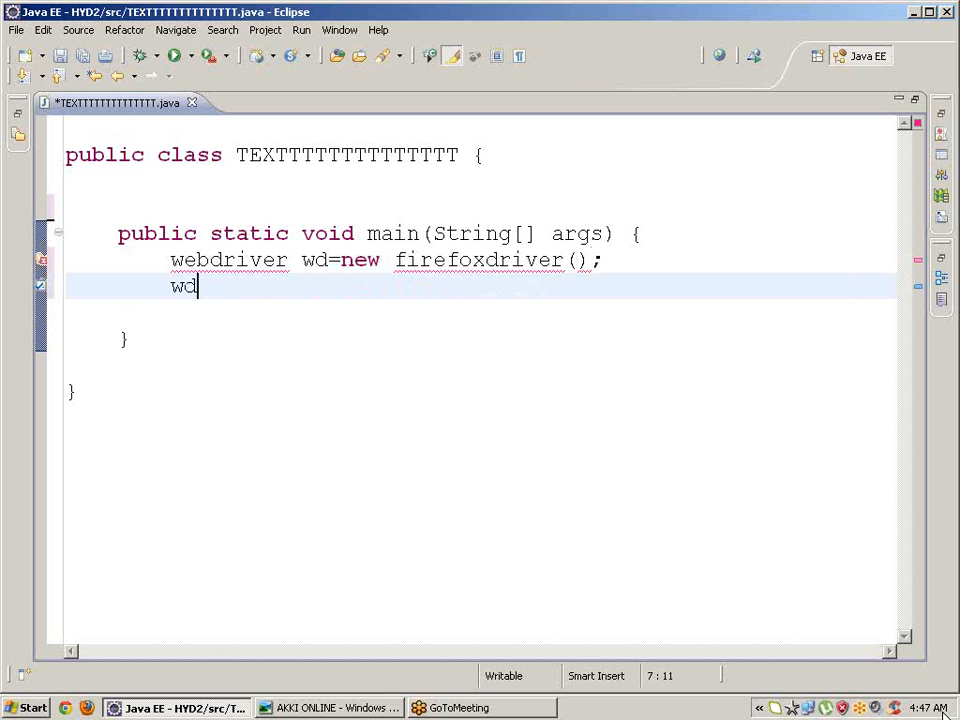
pyautogui.write('.get')
pyautogui.write('(')
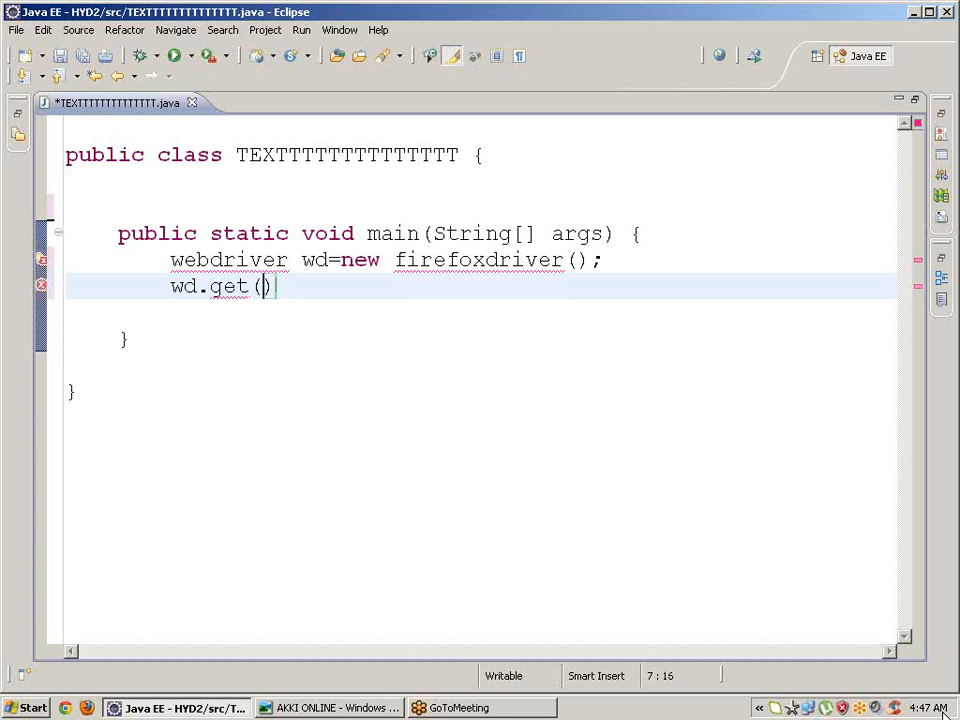
pyautogui.write('"http')
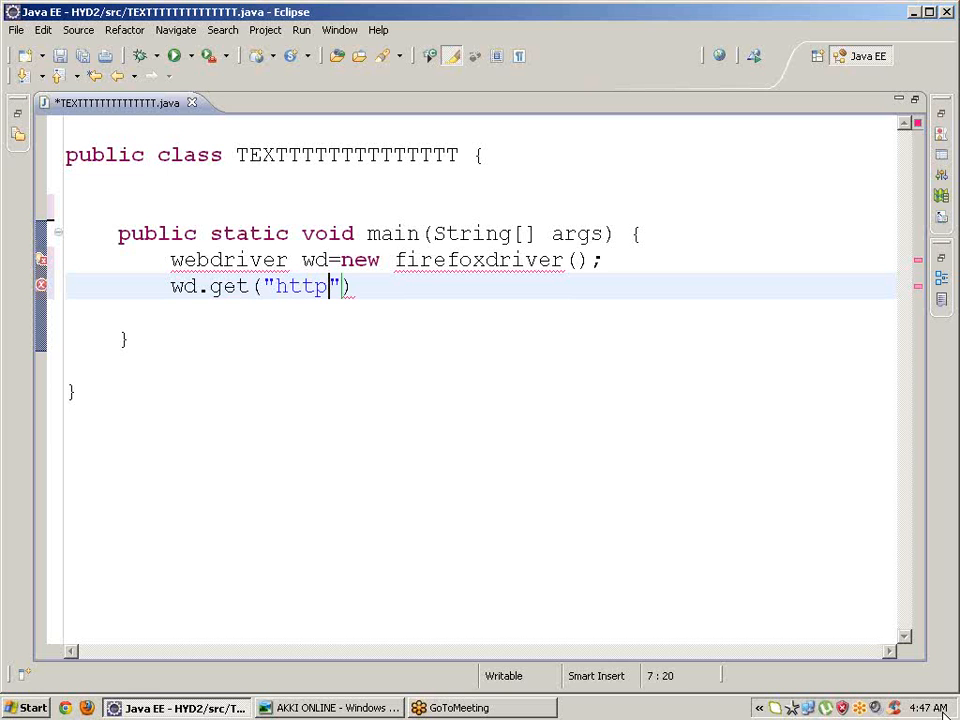
pyautogui.write(':')
pyautogui.write('face')
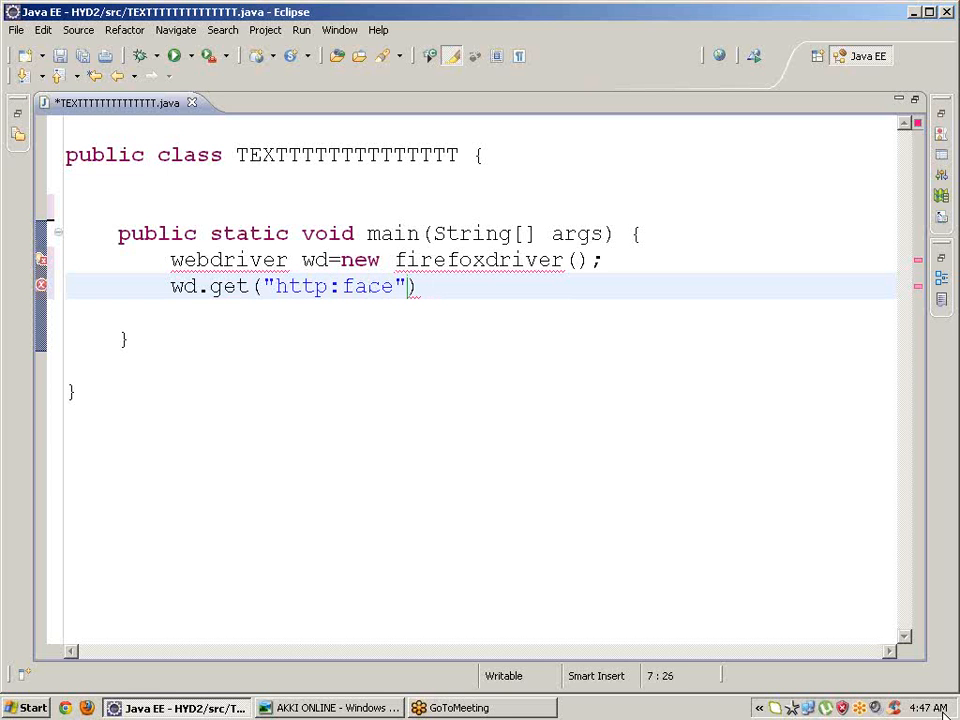
pyautogui.write('book.c')
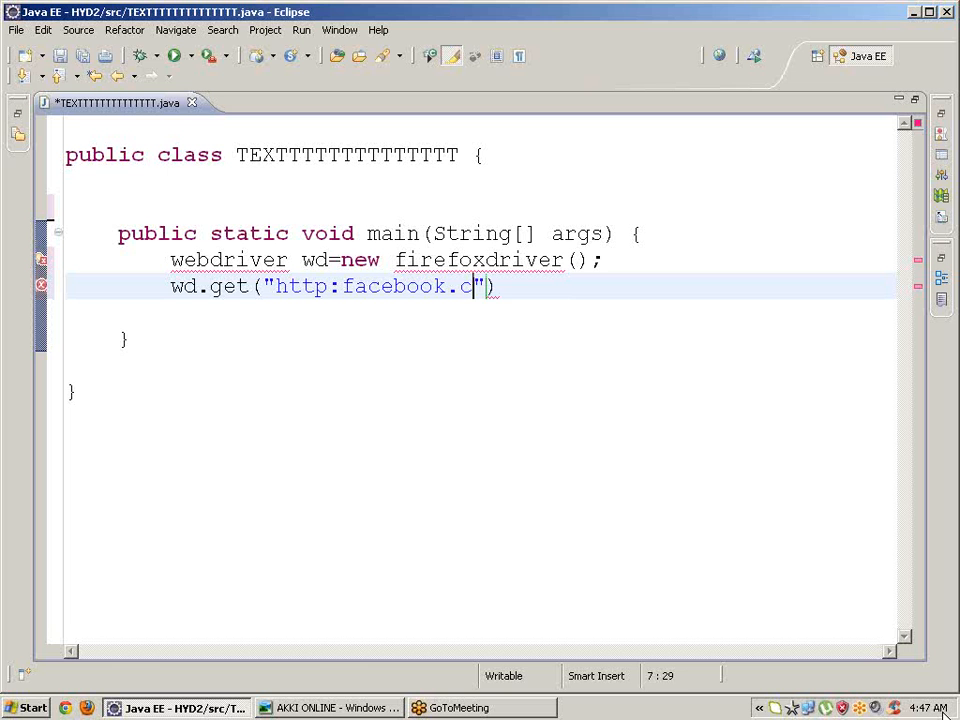
pyautogui.write('om')
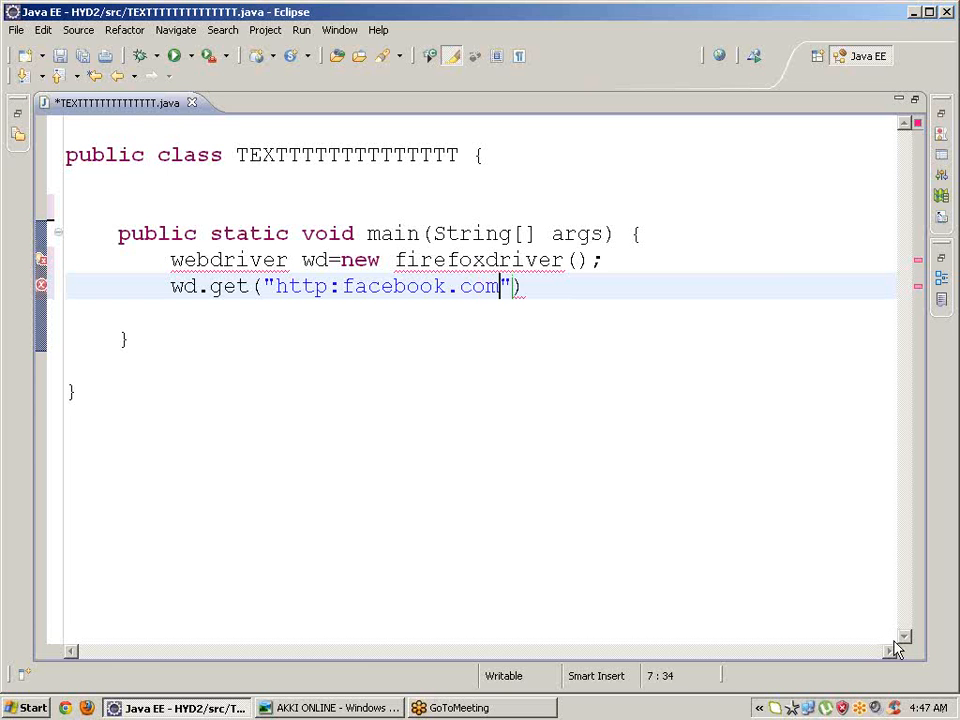
pyautogui.click(533, 287)
pyautogui.write(';')
pyautogui.press('Return')
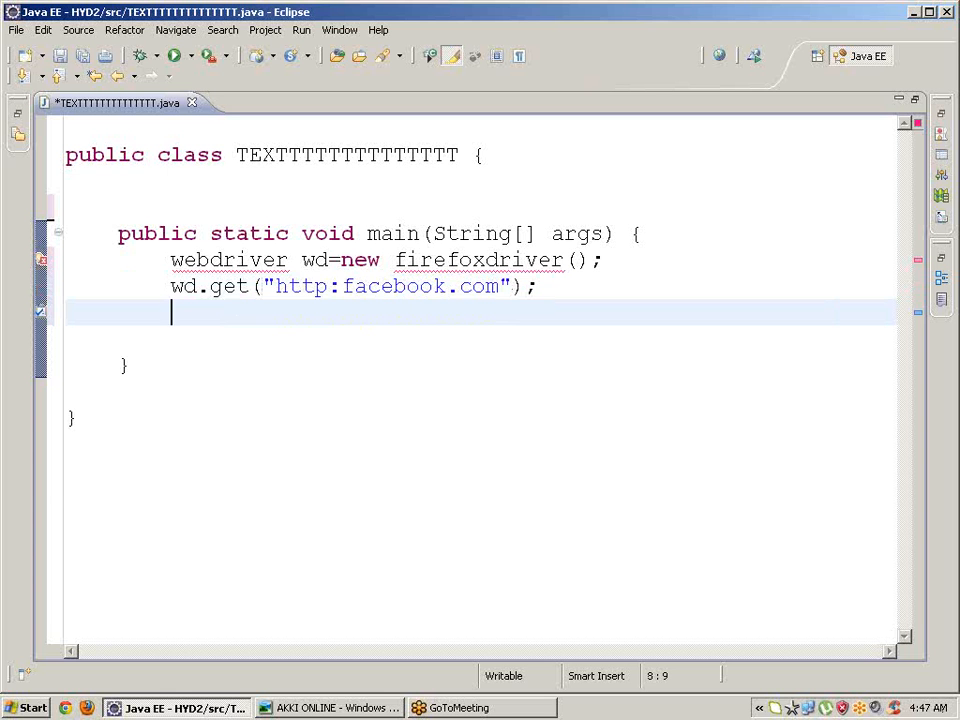
pyautogui.write('web')
pyautogui.write('elemen')
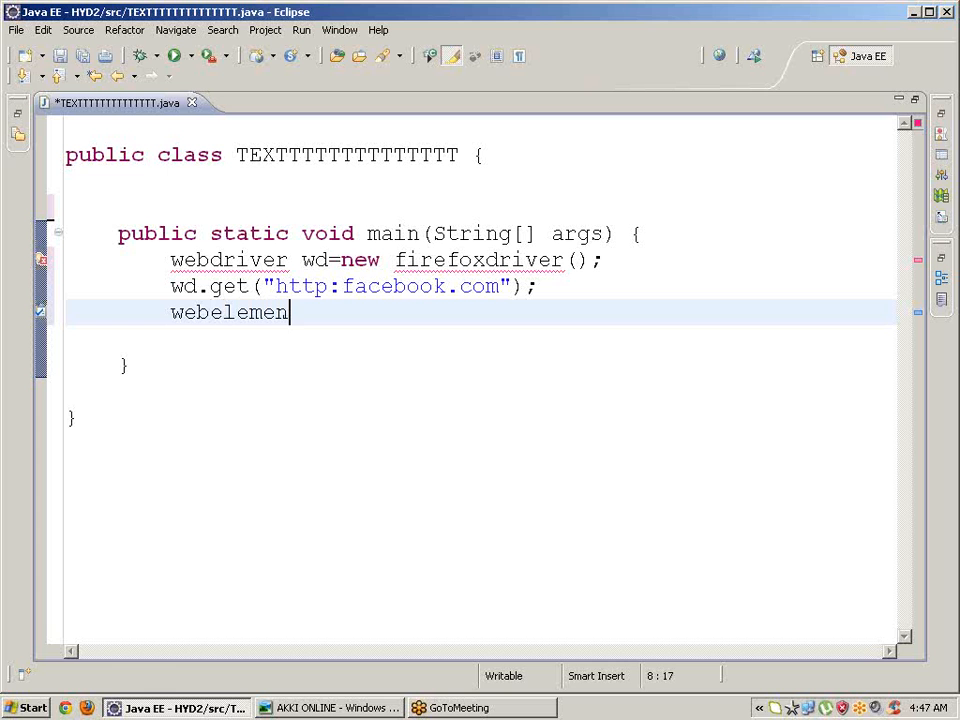
pyautogui.write('t ')
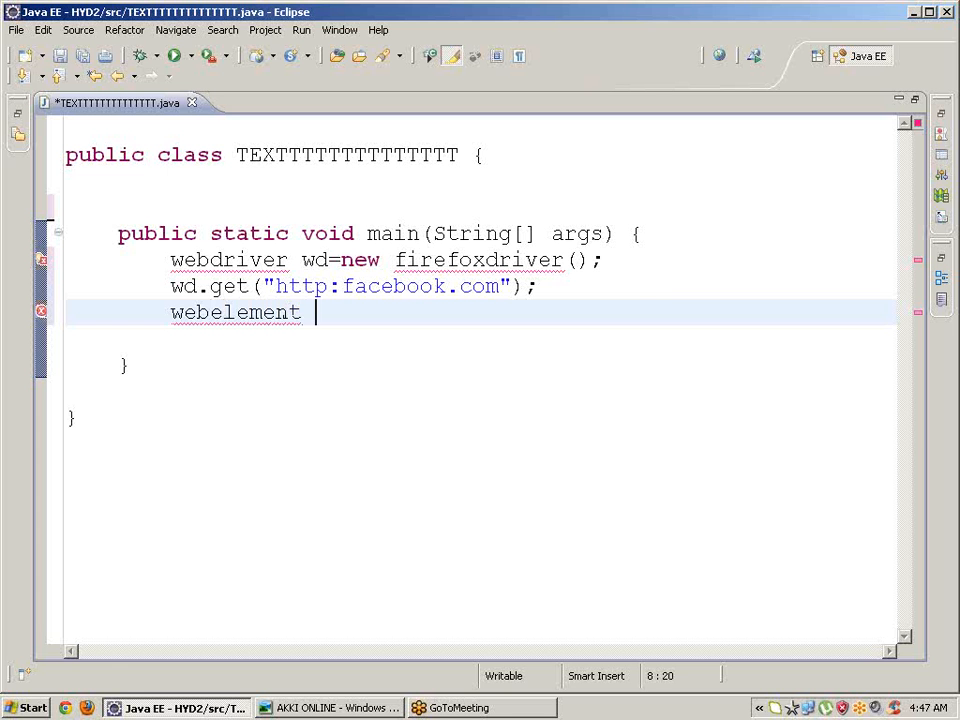
pyautogui.write(' elem')
pyautogui.write('ent')
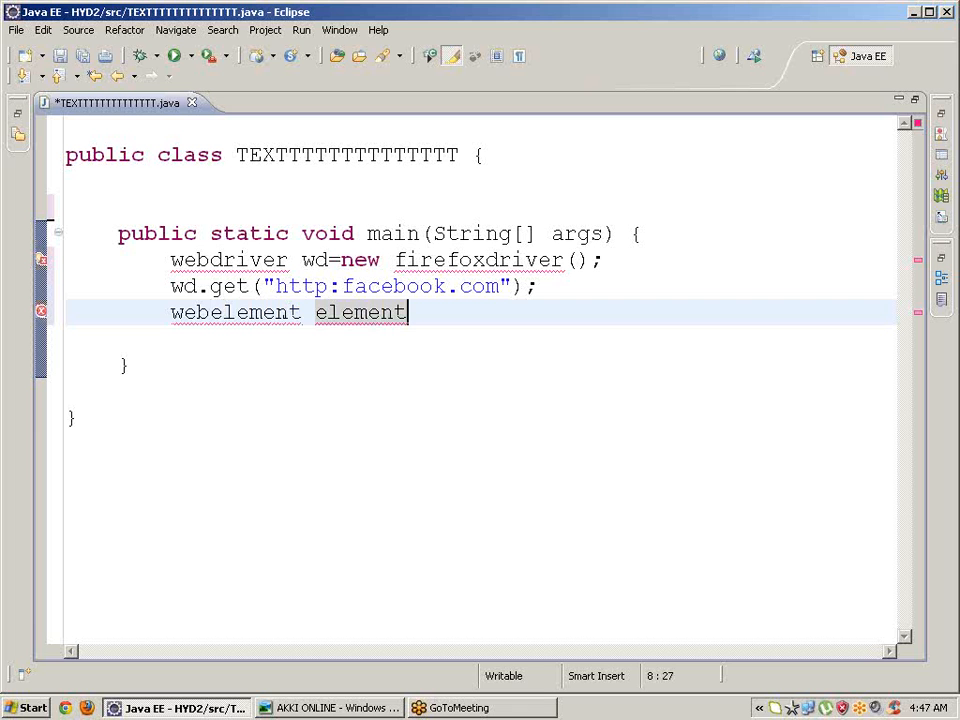
pyautogui.write('=')
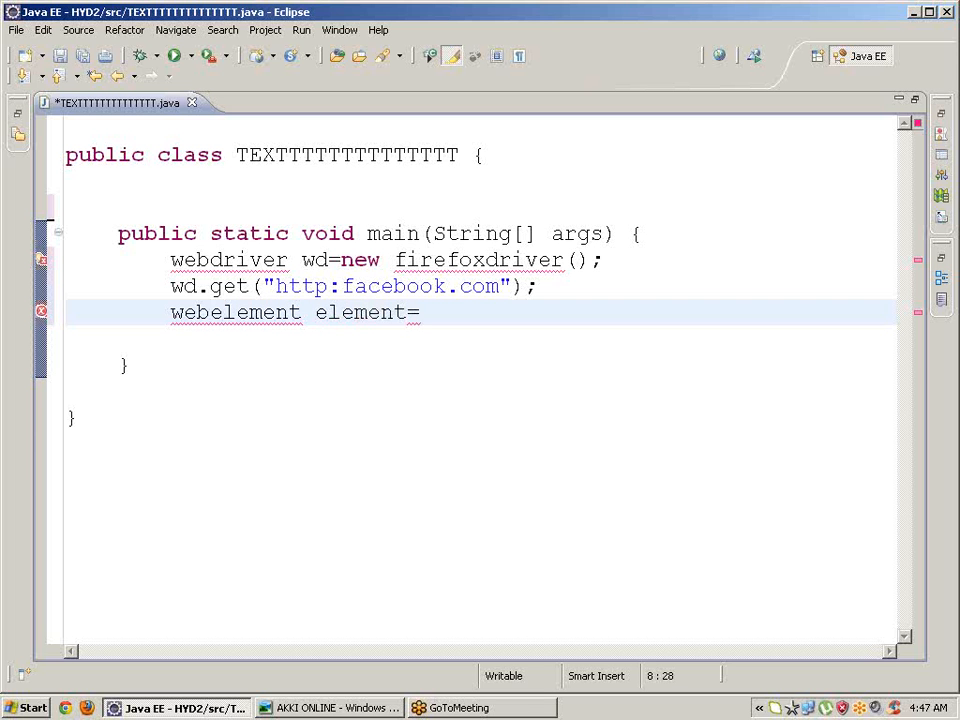
pyautogui.write('wd.')
pyautogui.write('f')
# Step: Write webelement element=wd.findElement(By.id("")); removing the stray dot and args text
pyautogui.press('Return')
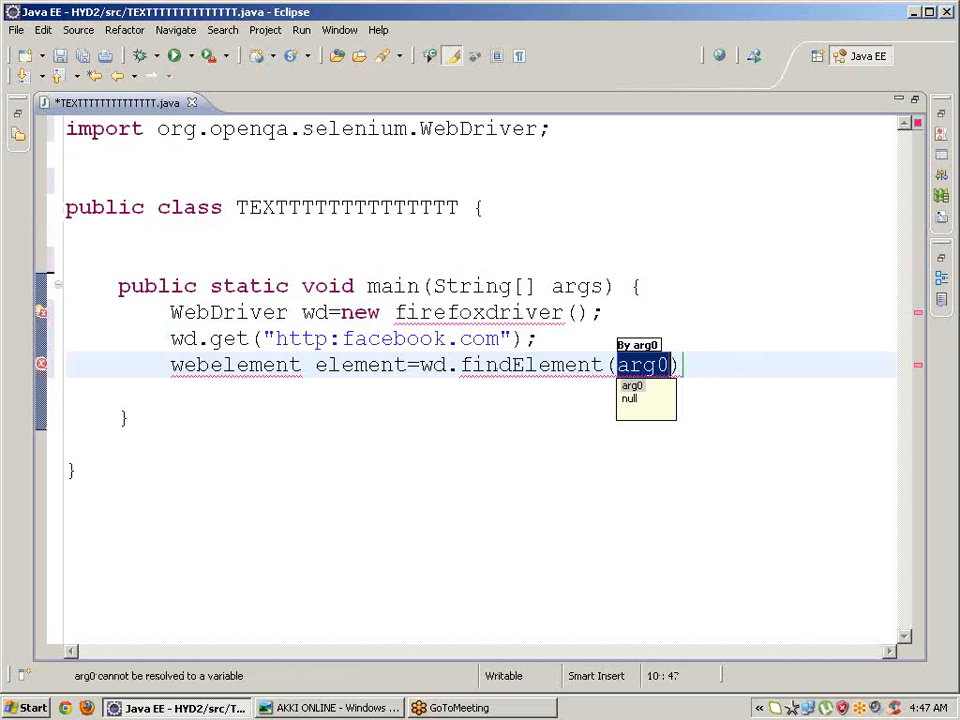
pyautogui.write('b')
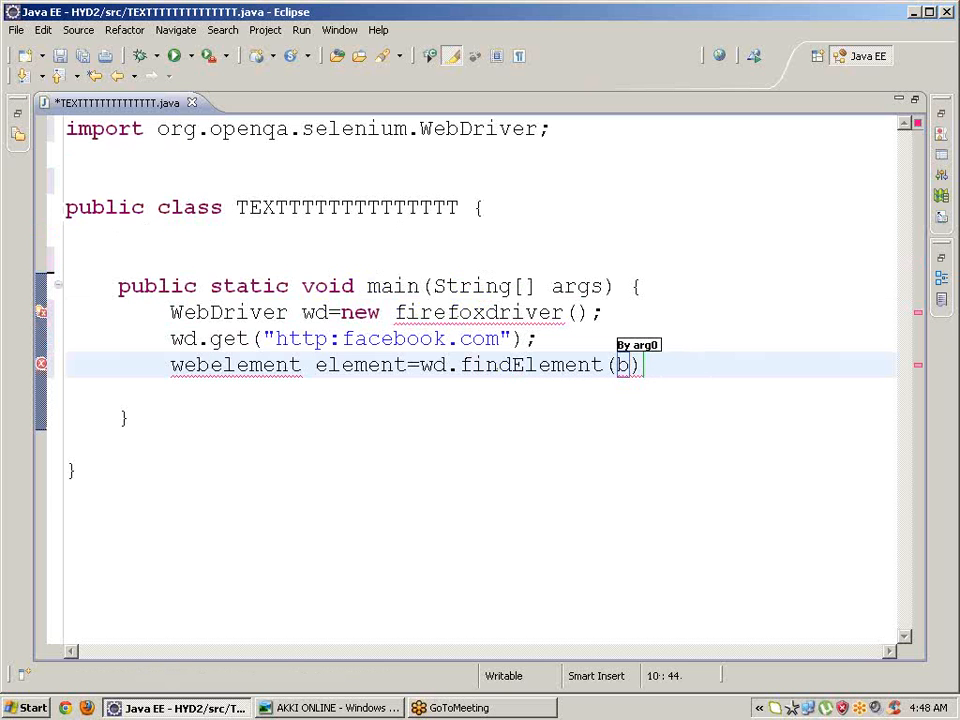
pyautogui.write('y.i')
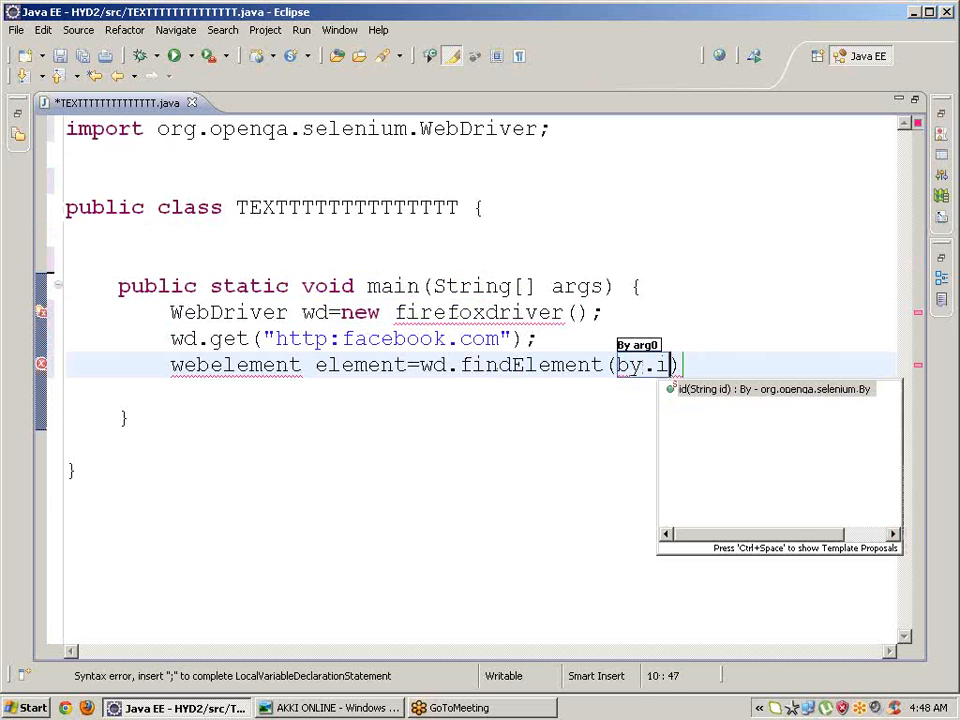
pyautogui.write('d')
pyautogui.press('Return')
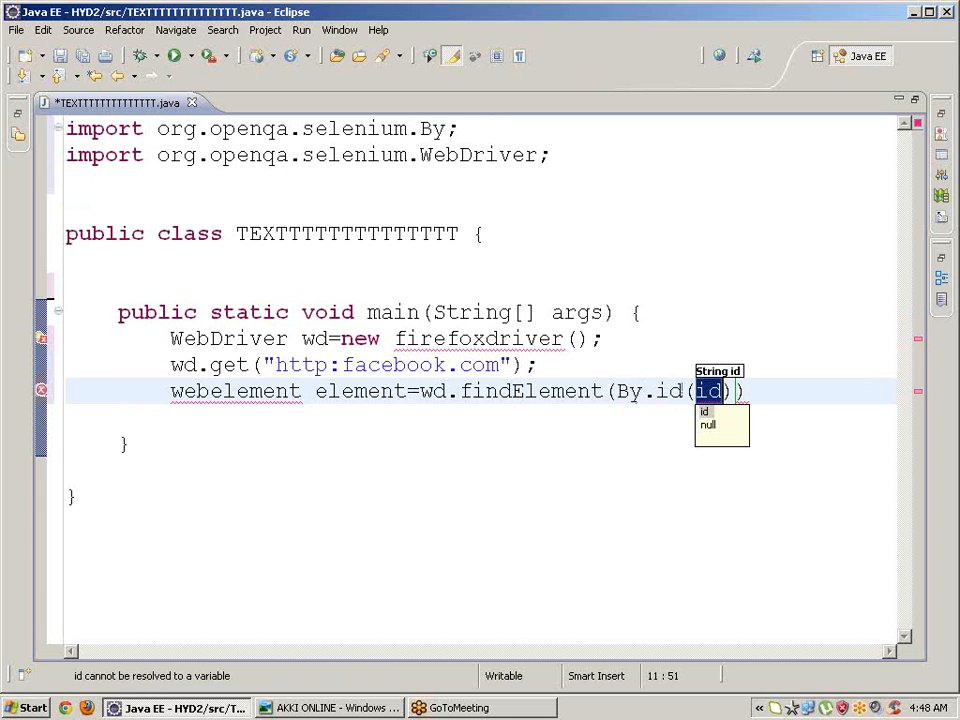
pyautogui.write('"')
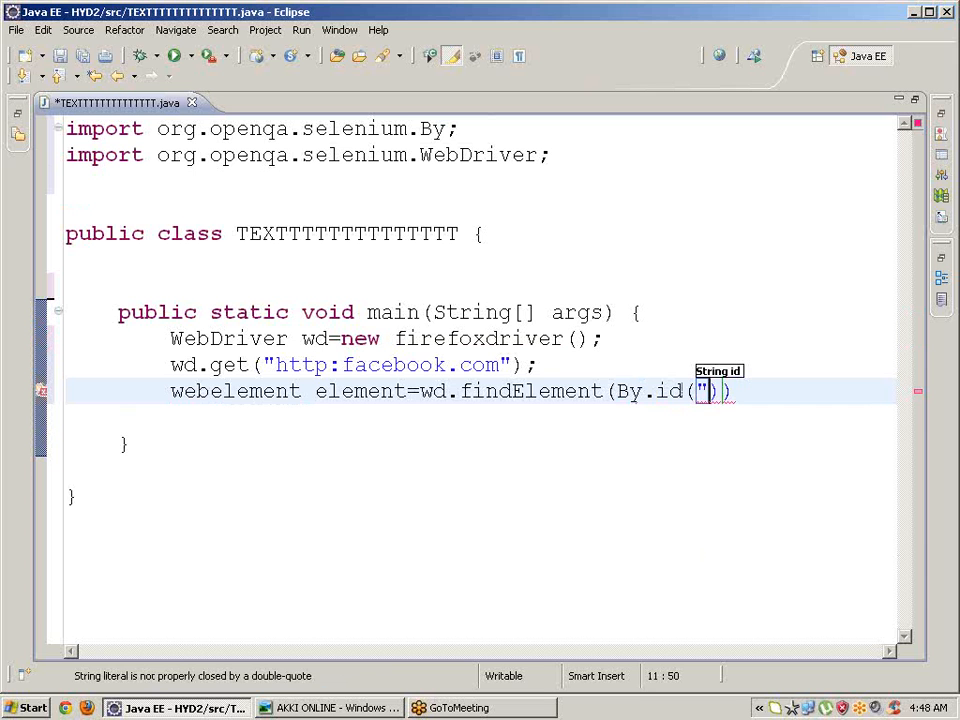
pyautogui.write('"')
pyautogui.press('Right')
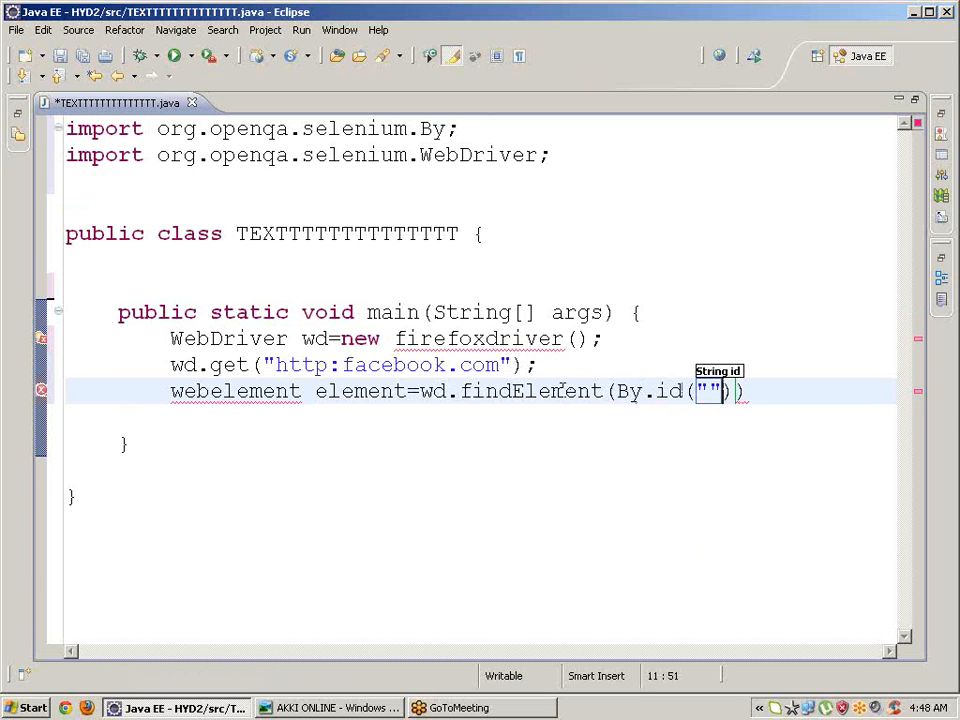
pyautogui.press('Right')
pyautogui.write('.')
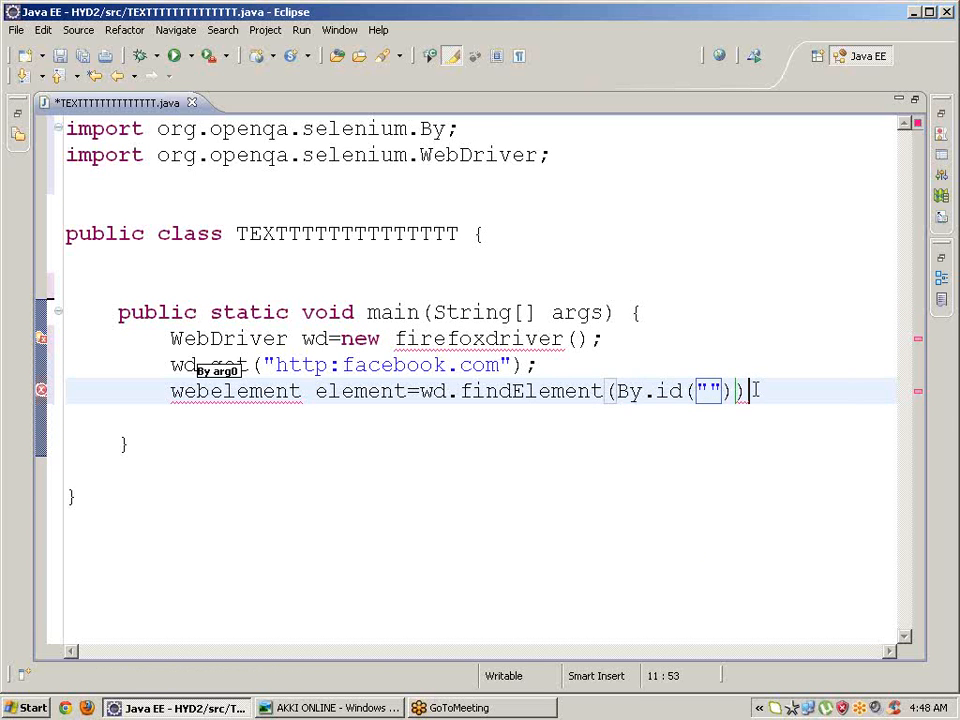
pyautogui.press('BackSpace')
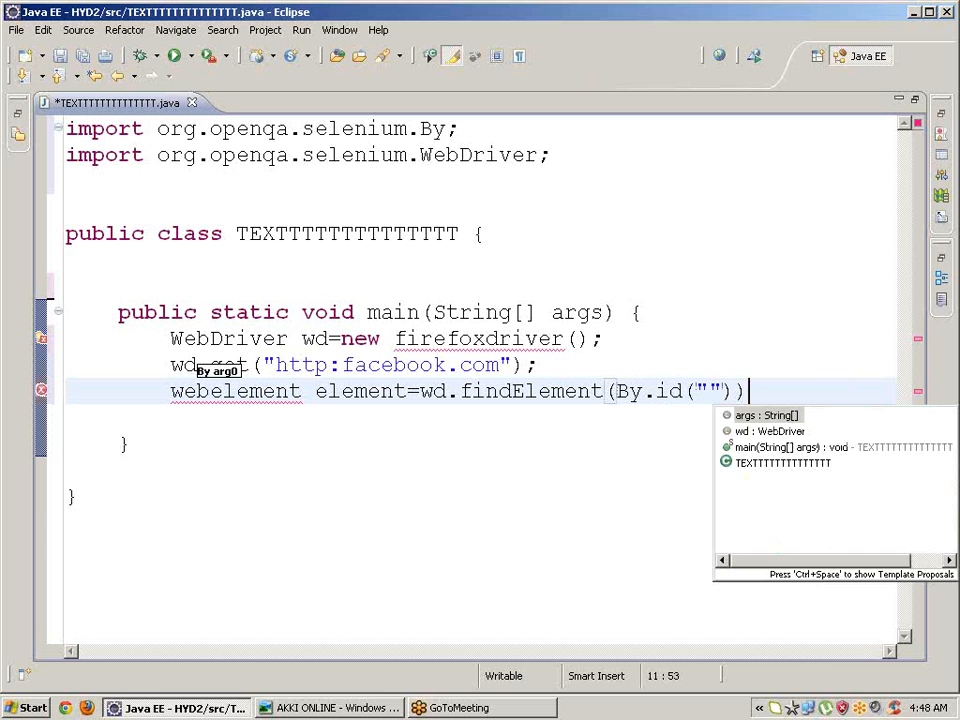
pyautogui.write('args;')
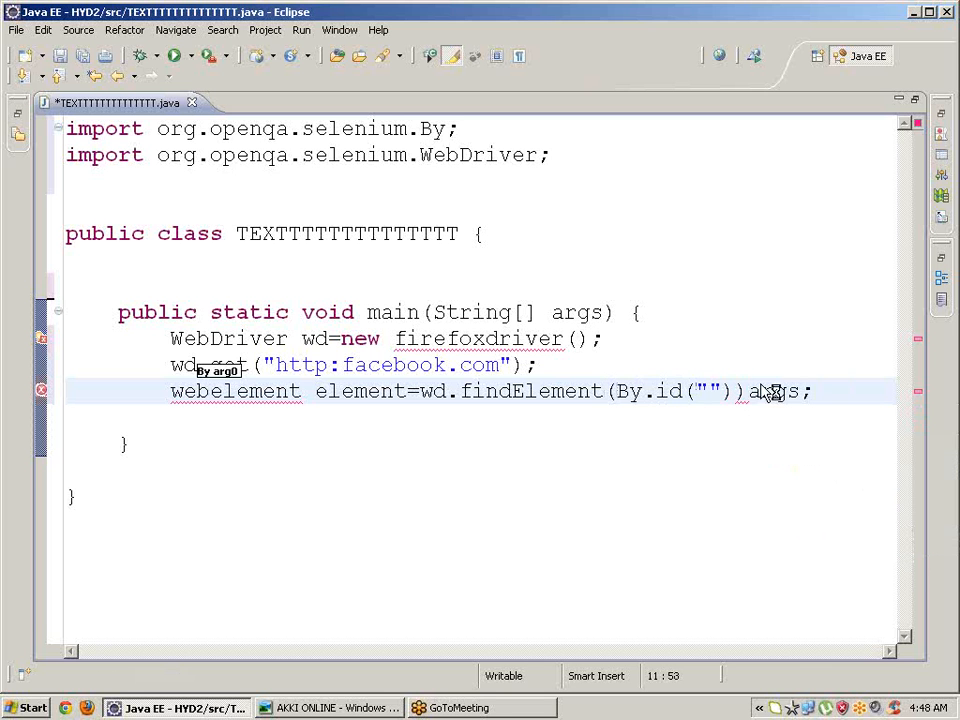
pyautogui.press('BackSpace')
pyautogui.press('BackSpace')
pyautogui.press('BackSpace')
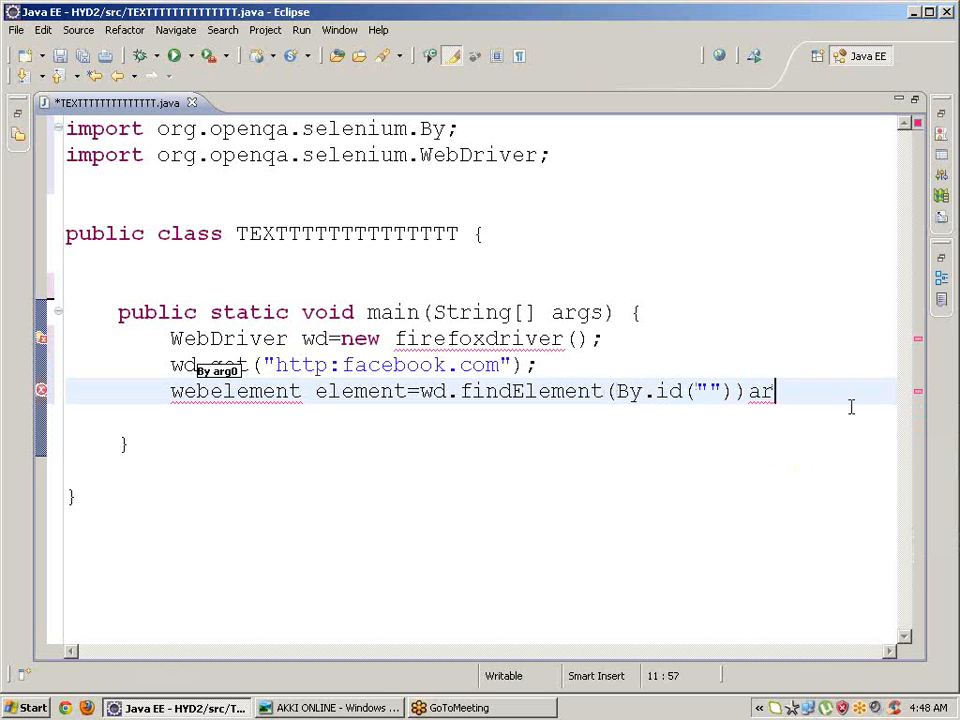
pyautogui.press('BackSpace')
pyautogui.press('BackSpace')
pyautogui.press('BackSpace')
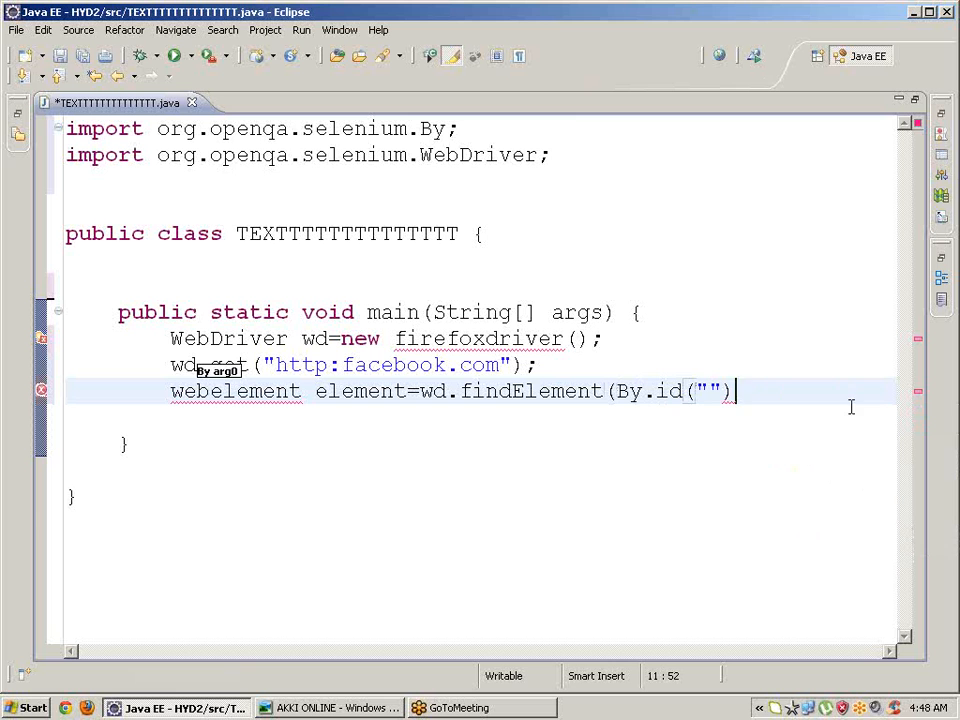
pyautogui.write(');')
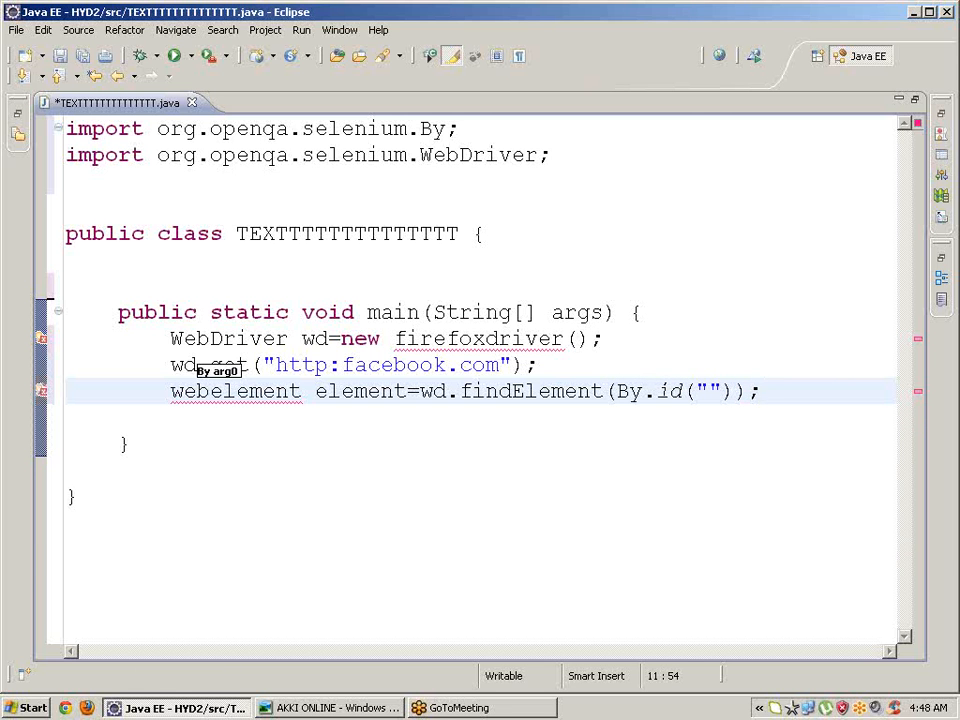
# Step: Print element.getText() to the console and quick-fix firefoxdriver to the FirefoxDriver class
pyautogui.press('Return')
pyautogui.write('sy')
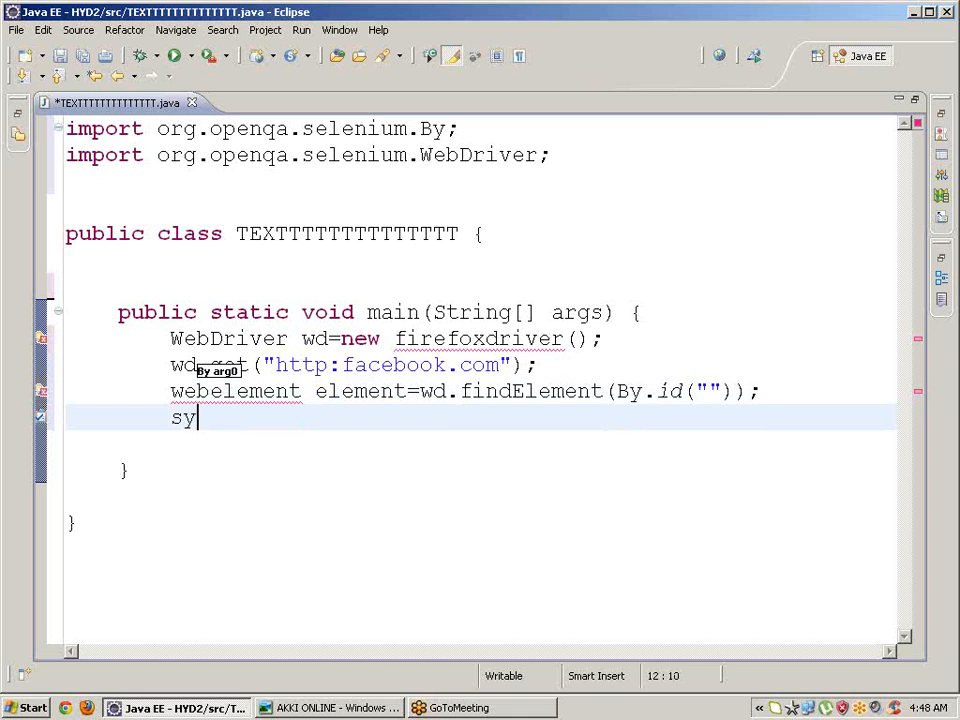
pyautogui.write('so')
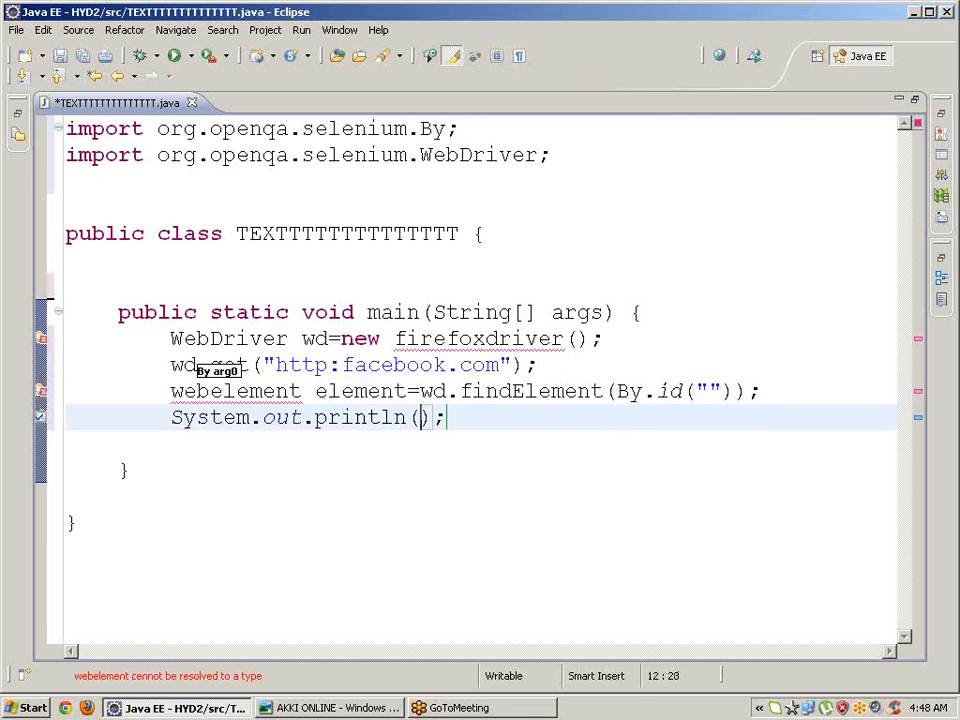
pyautogui.write('elem')
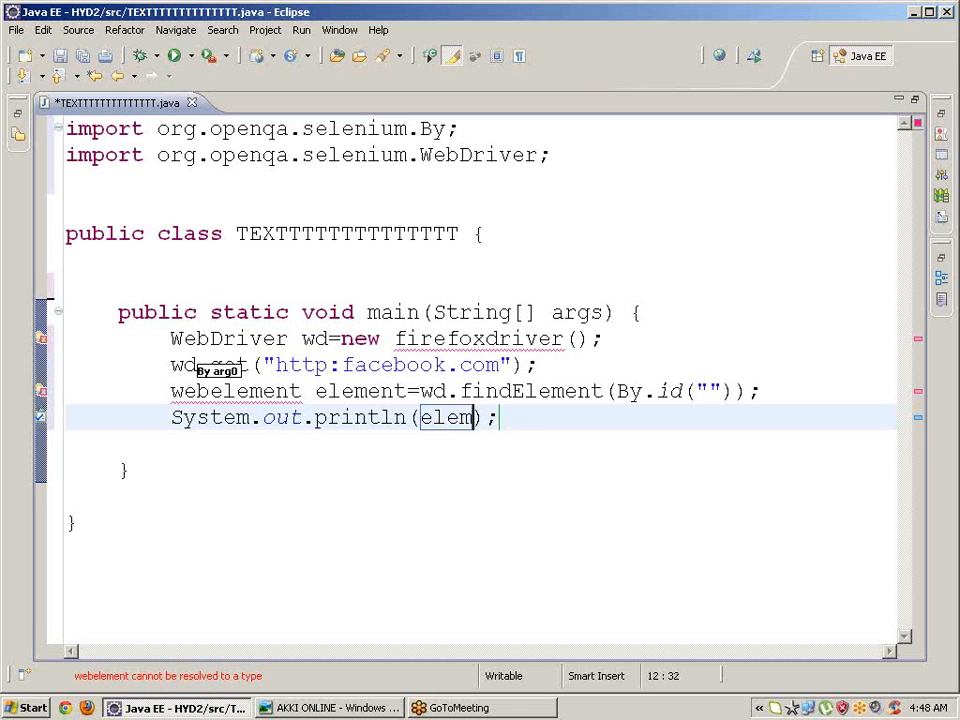
pyautogui.write('ent')
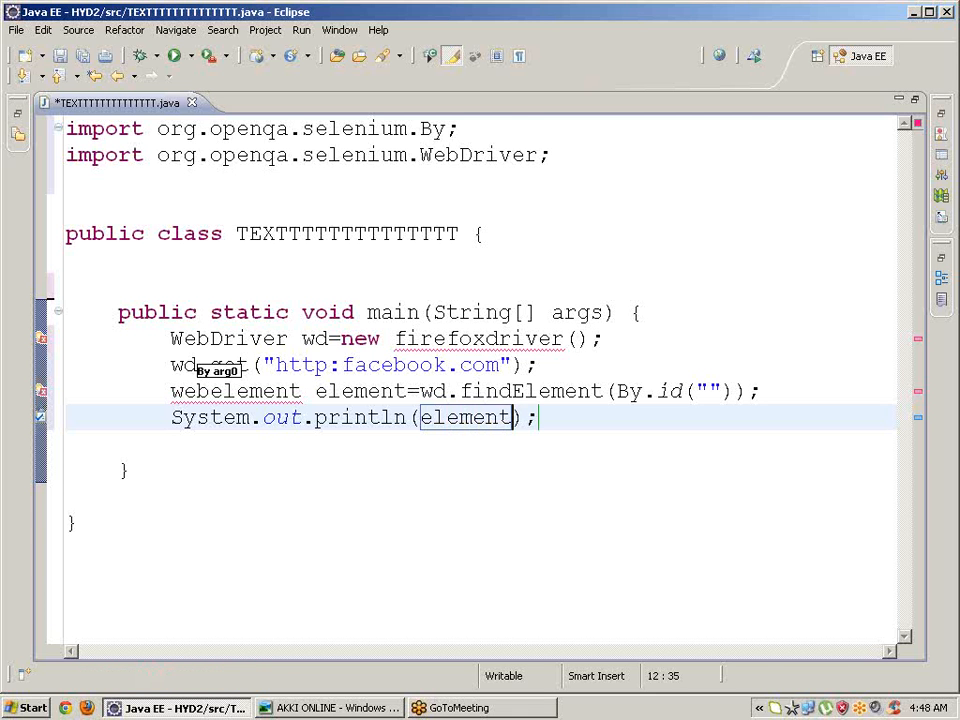
pyautogui.write('.')
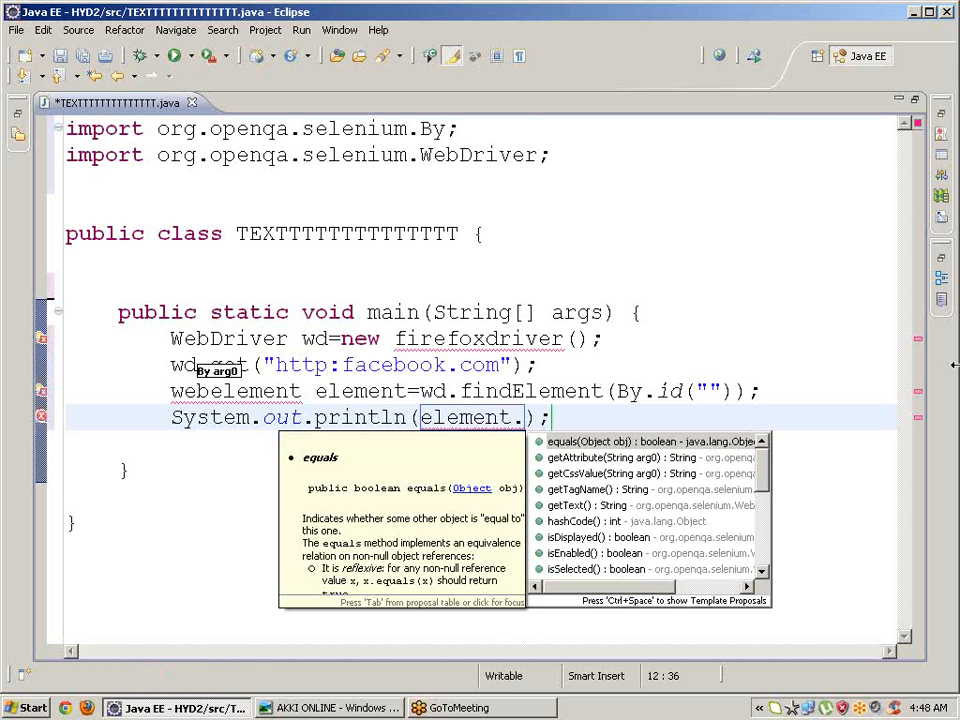
pyautogui.click(658, 506)
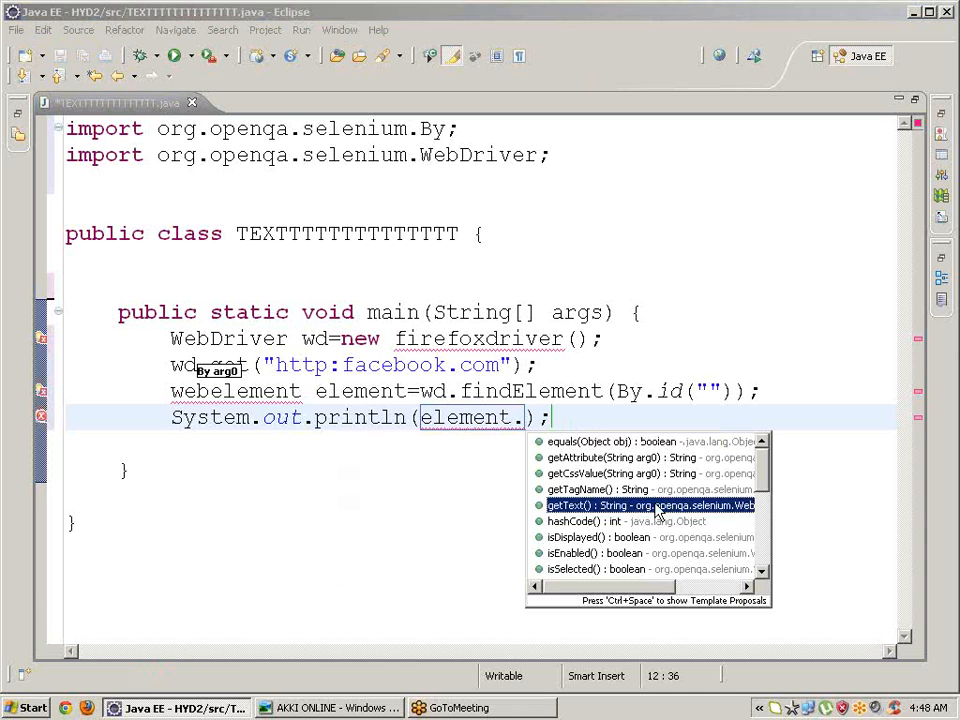
pyautogui.doubleClick(655, 506)
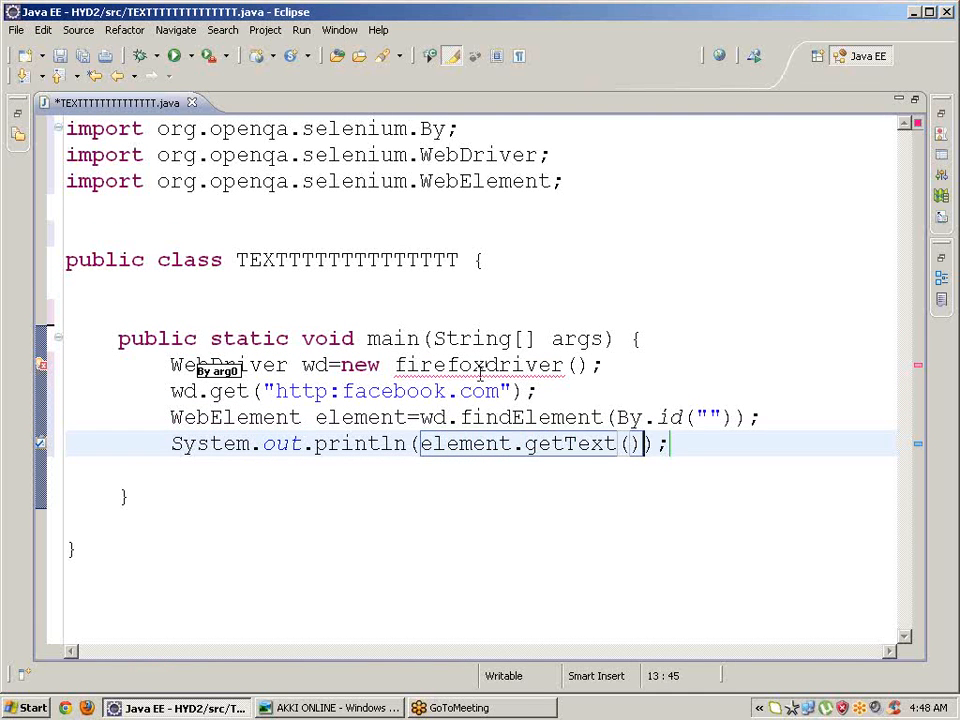
pyautogui.moveTo(480, 365)
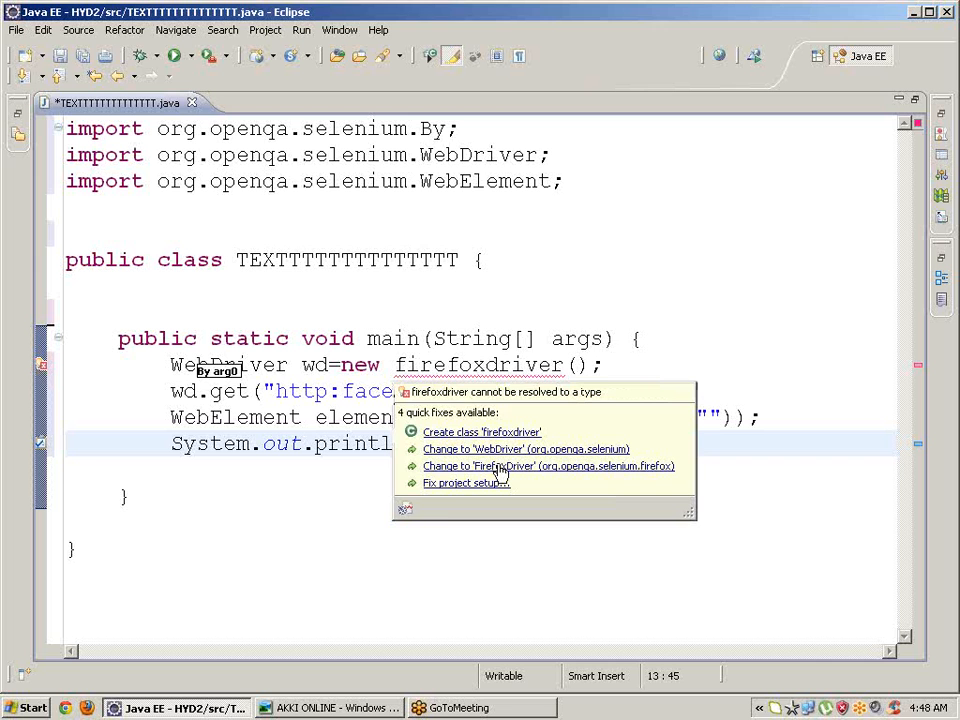
pyautogui.click(502, 467)
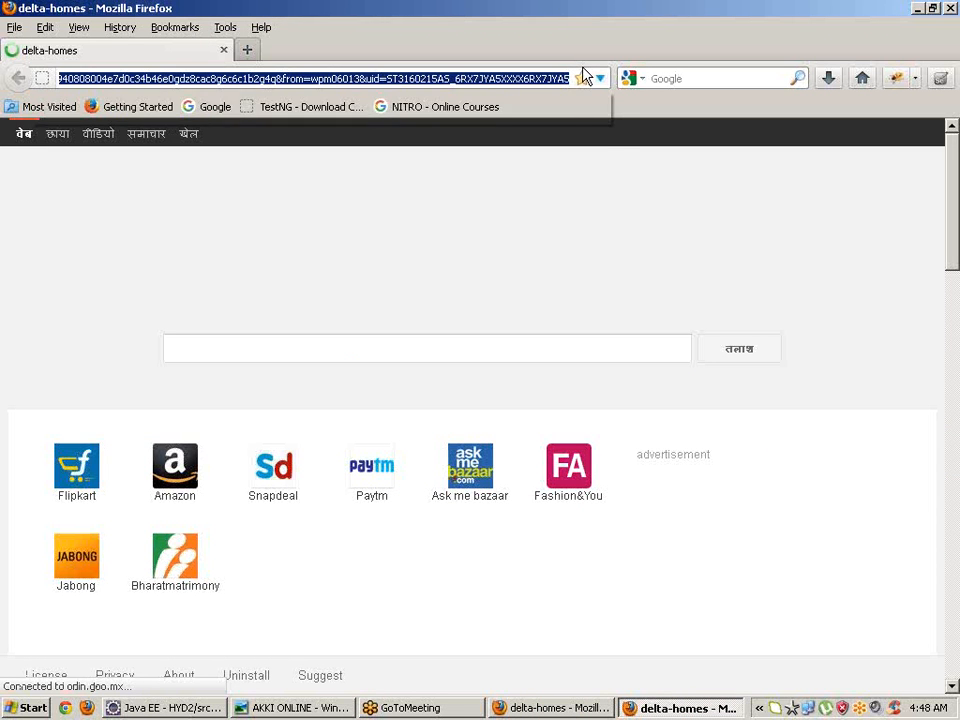
pyautogui.write('fa')
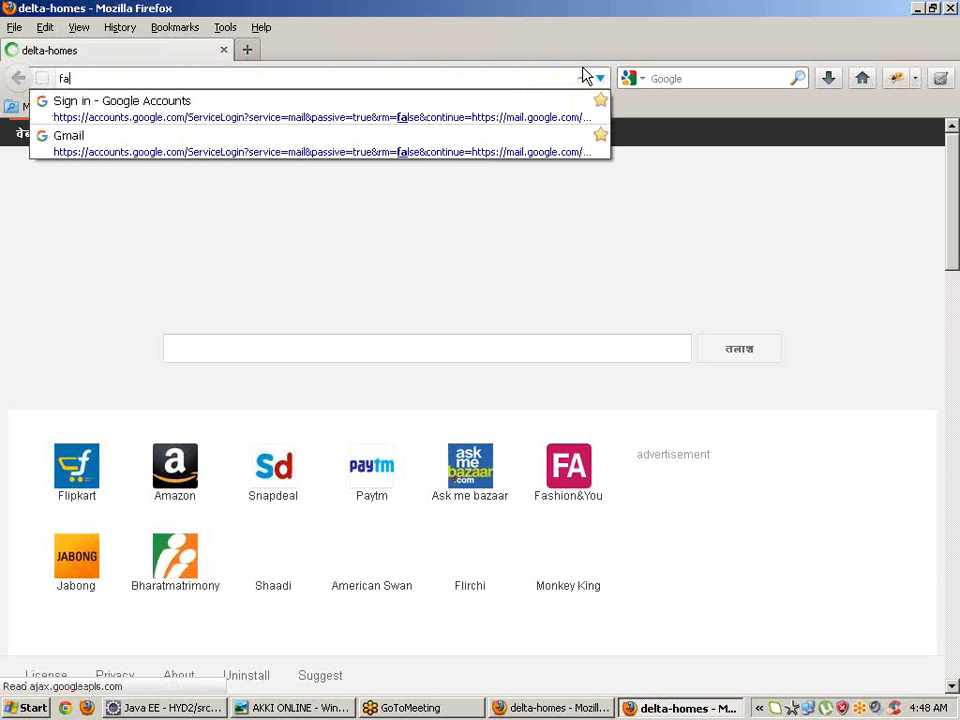
pyautogui.write('ceb')
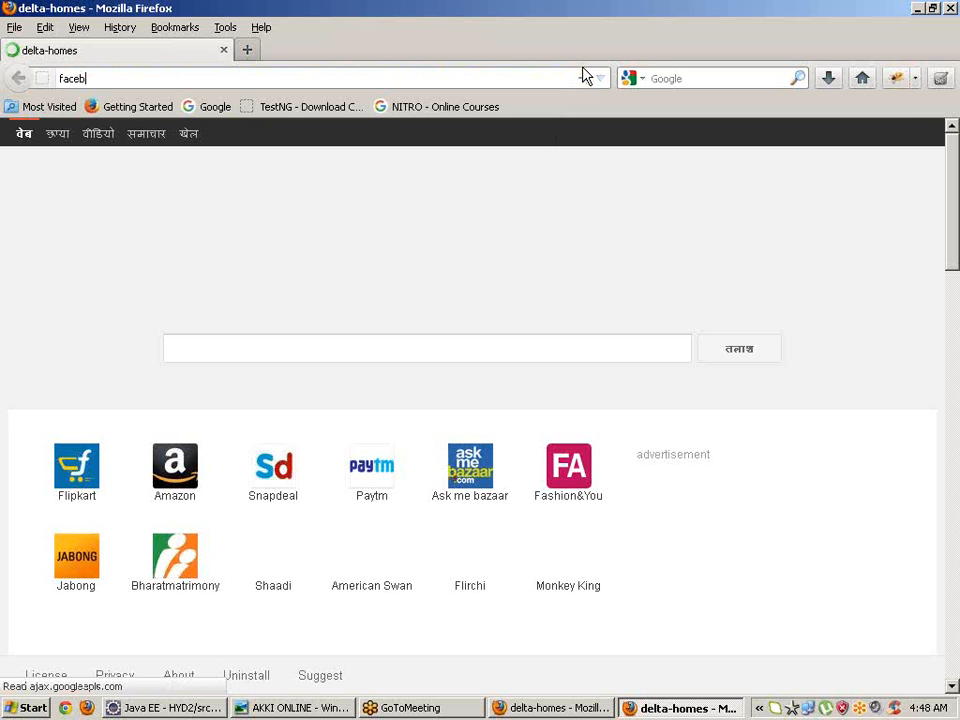
pyautogui.write('ook.co')
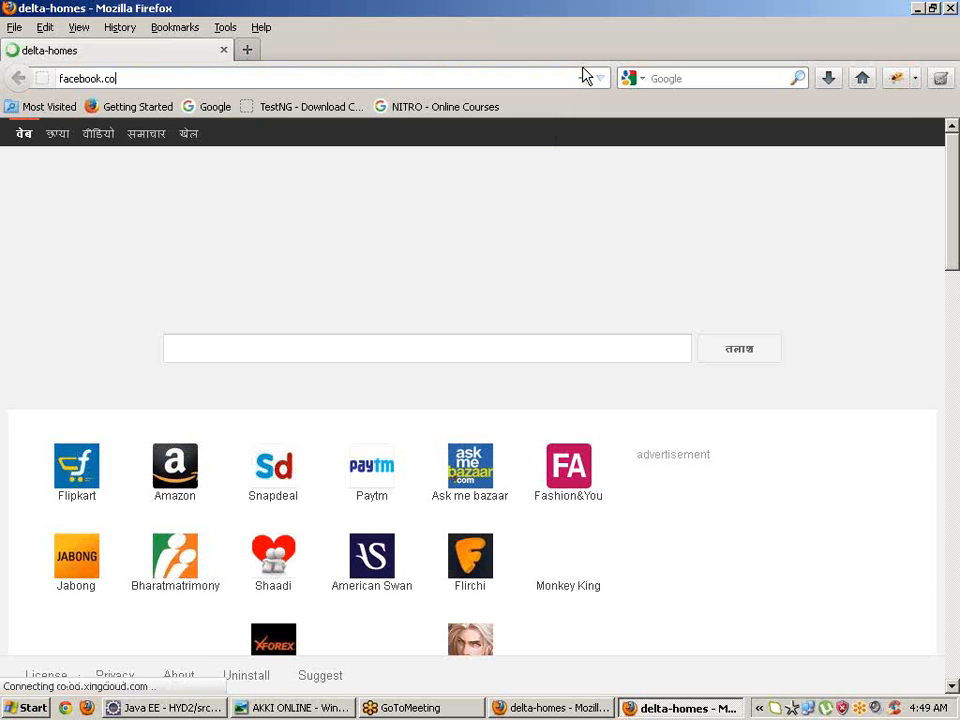
pyautogui.write('m')
# Step: Load facebook.com in Firefox and show the FirePath XPath inspection panel
pyautogui.press('Return')
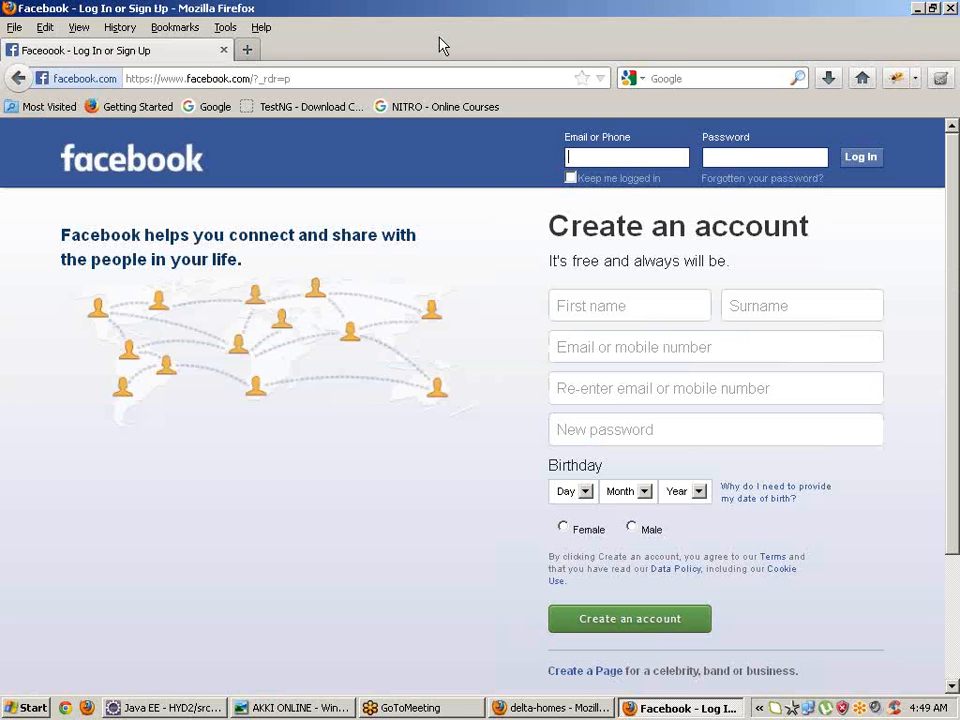
pyautogui.click(897, 79)
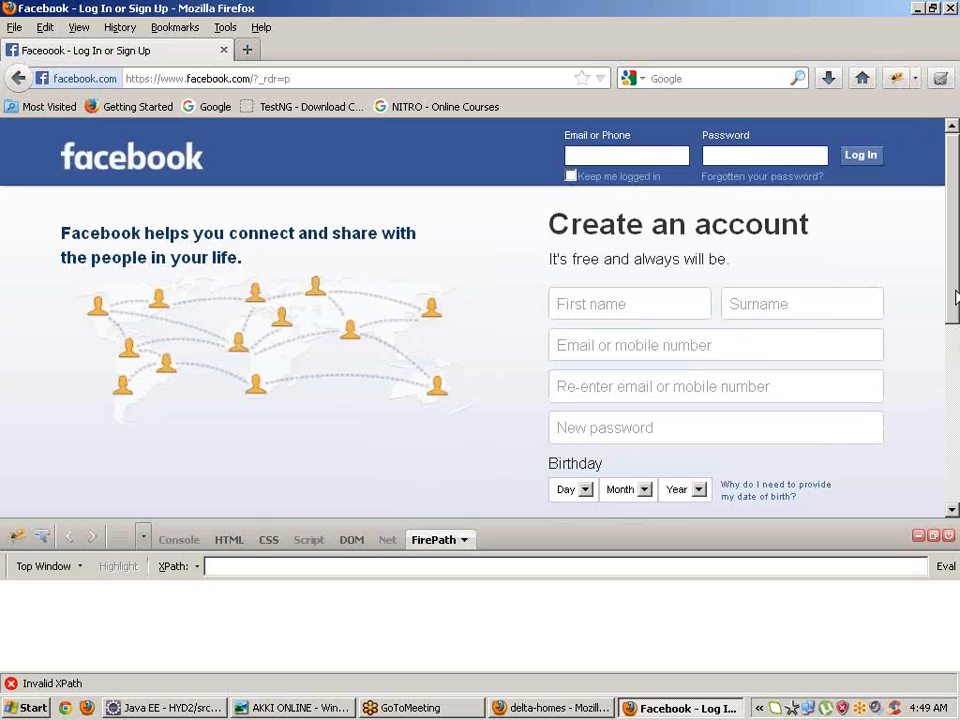
pyautogui.moveTo(953, 295); pyautogui.dragTo(950, 400)
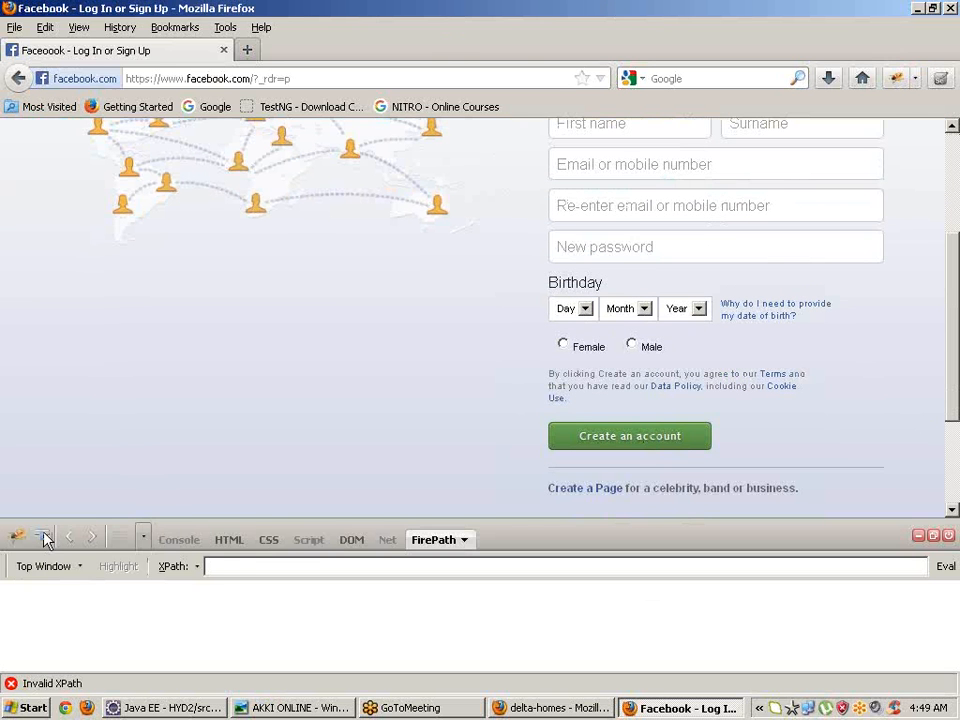
# Step: Inspect the Create an account button with FirePath and copy its id u_0_i
pyautogui.click(42, 538)
pyautogui.click(647, 436)
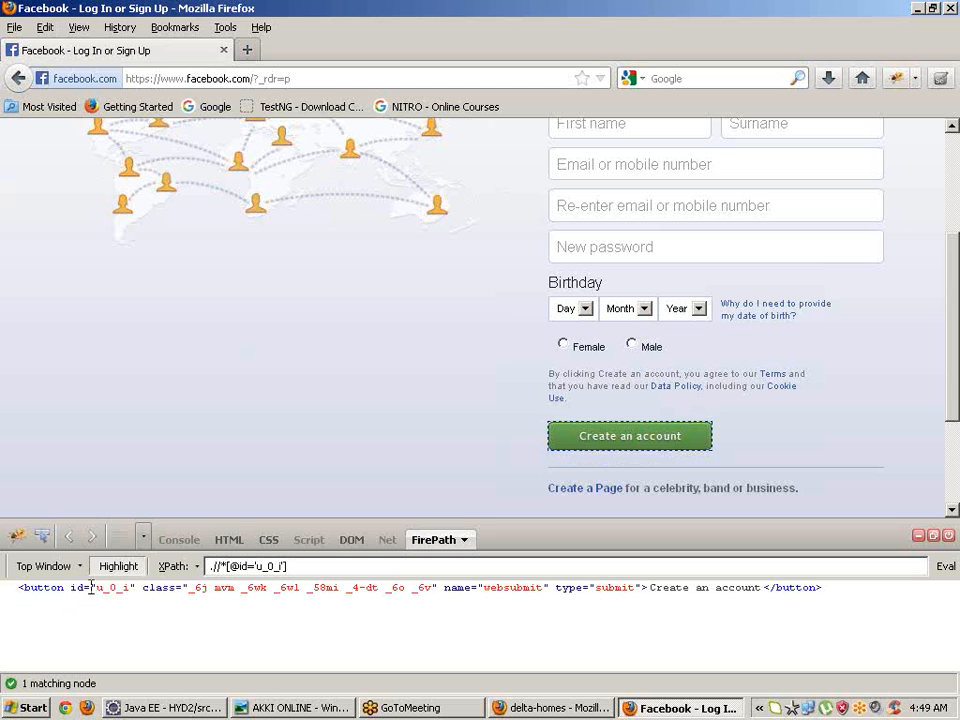
pyautogui.moveTo(97, 587); pyautogui.dragTo(135, 587)
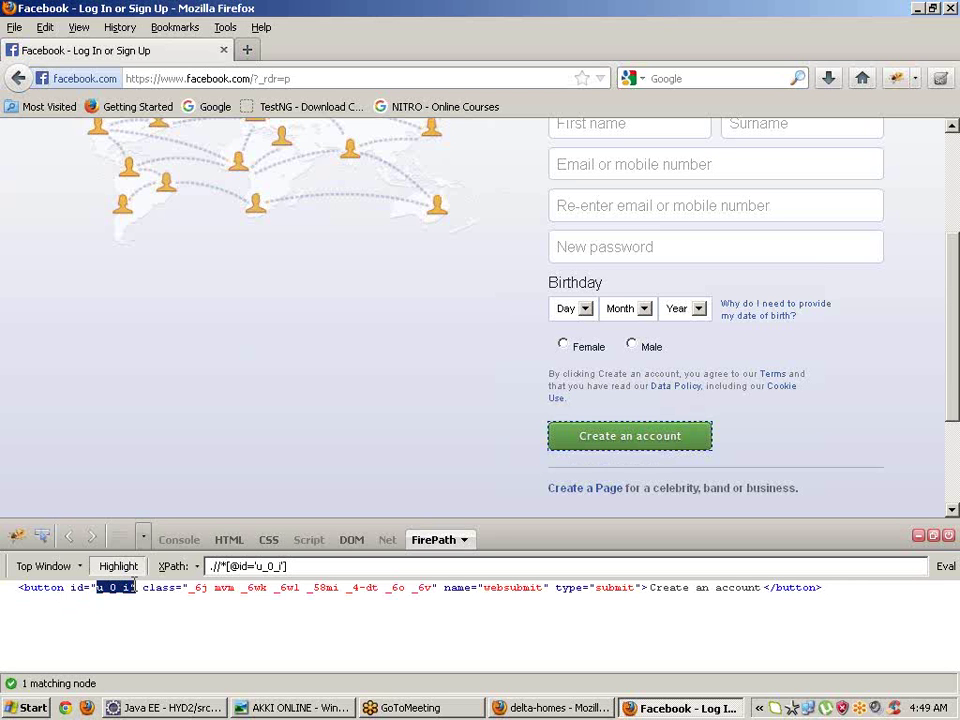
pyautogui.rightClick(105, 587)
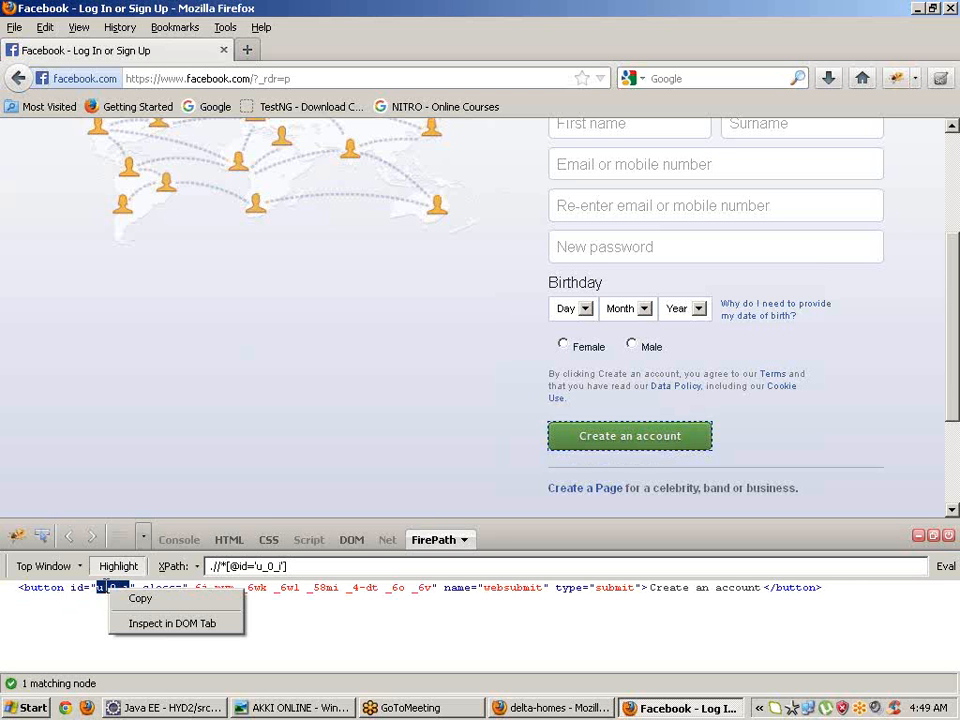
pyautogui.click(158, 598)
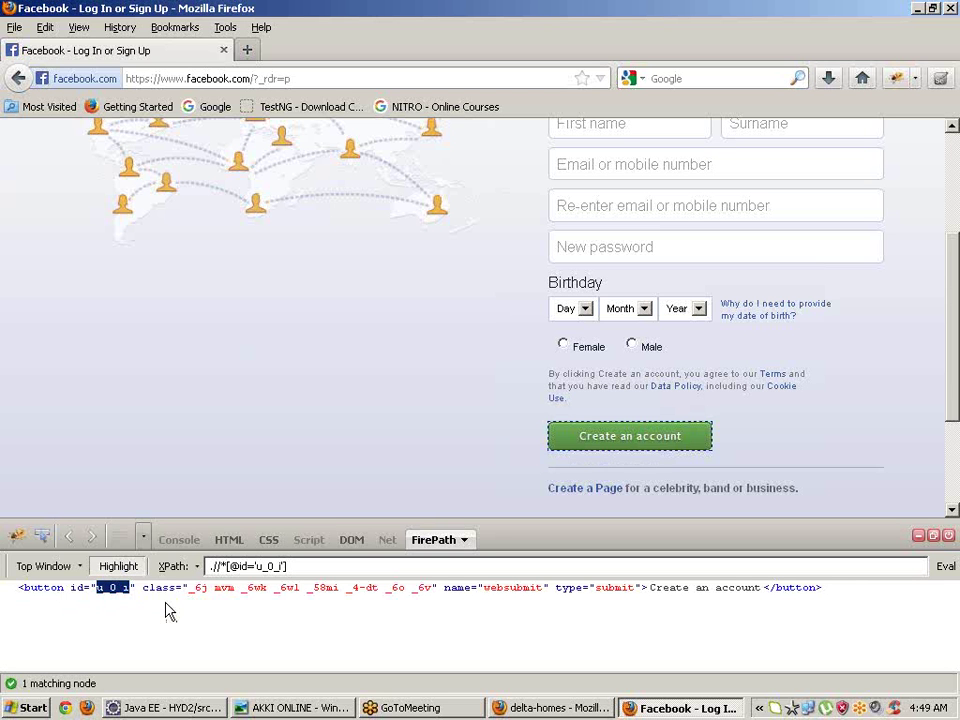
# Step: Paste u_0_i into the By.id argument, save the class and run it
pyautogui.click(165, 708)
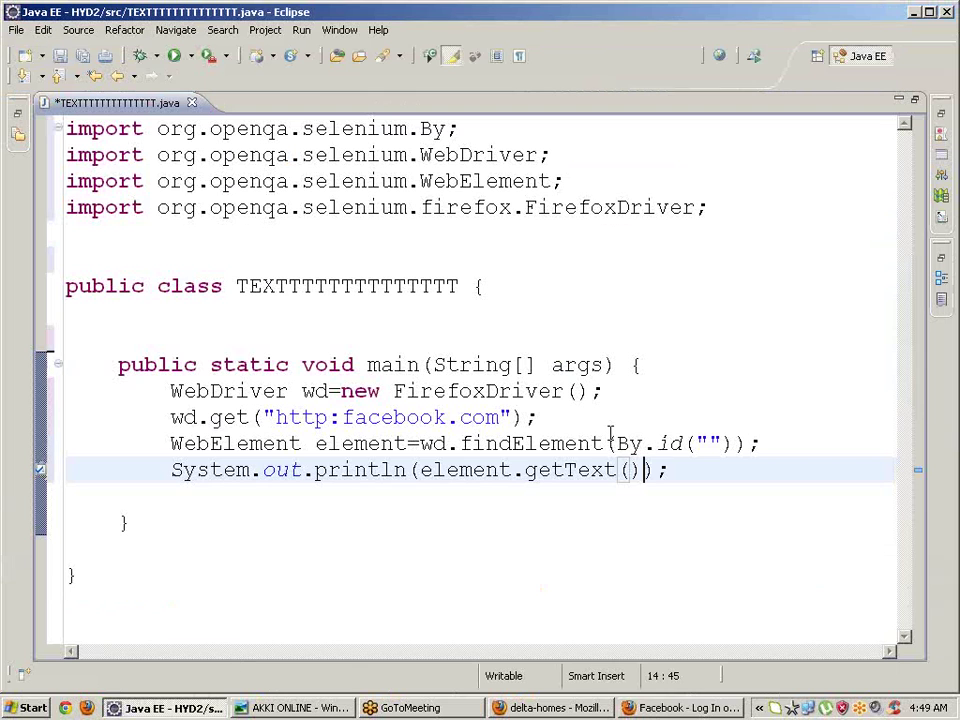
pyautogui.click(703, 443)
pyautogui.hotkey('ctrl', 'v')
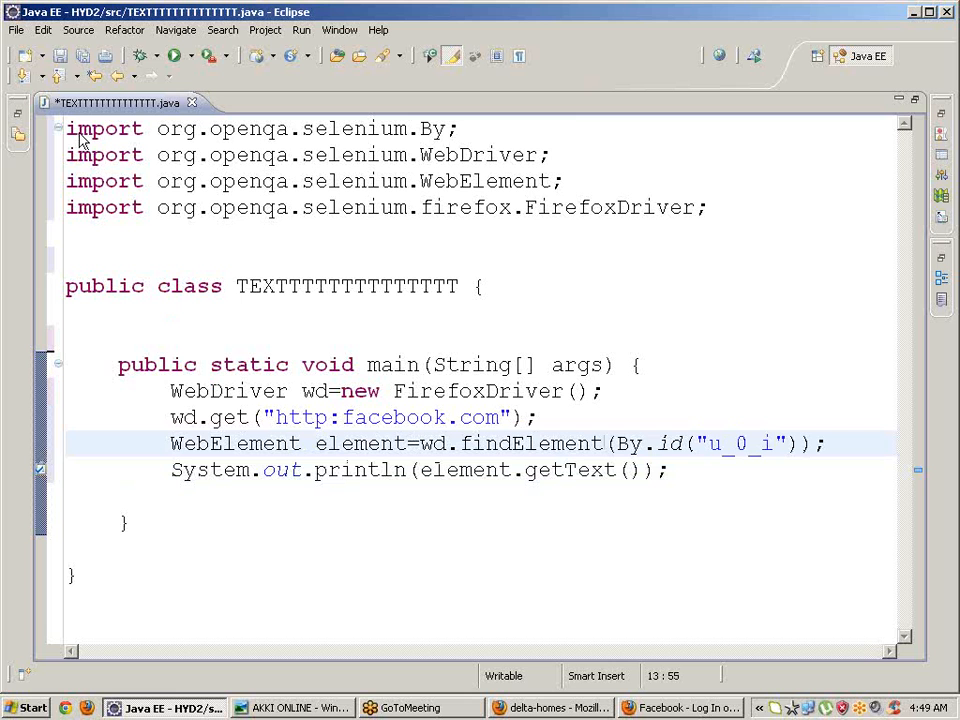
pyautogui.click(60, 57)
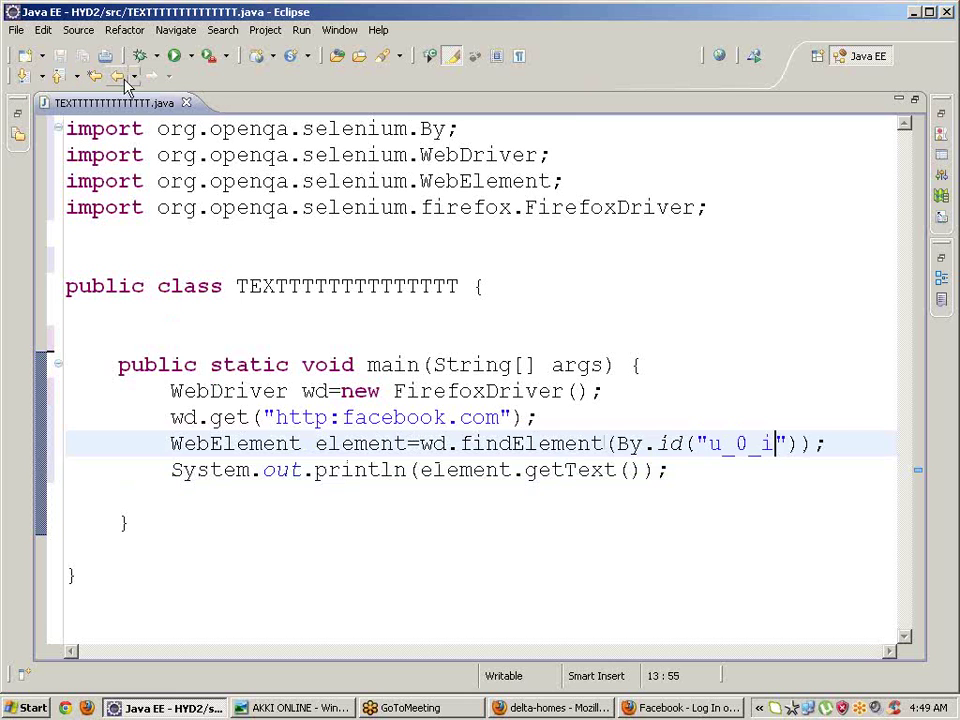
pyautogui.click(175, 58)
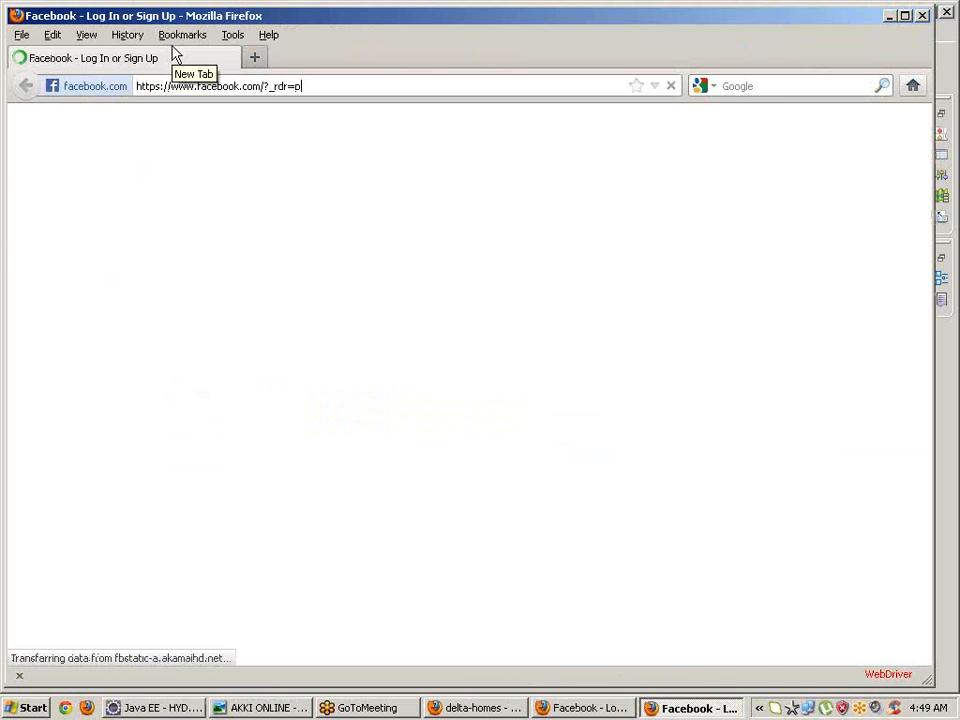
# Step: Return to Eclipse to read the console output Create an account
pyautogui.hotkey('alt', 'Tab')
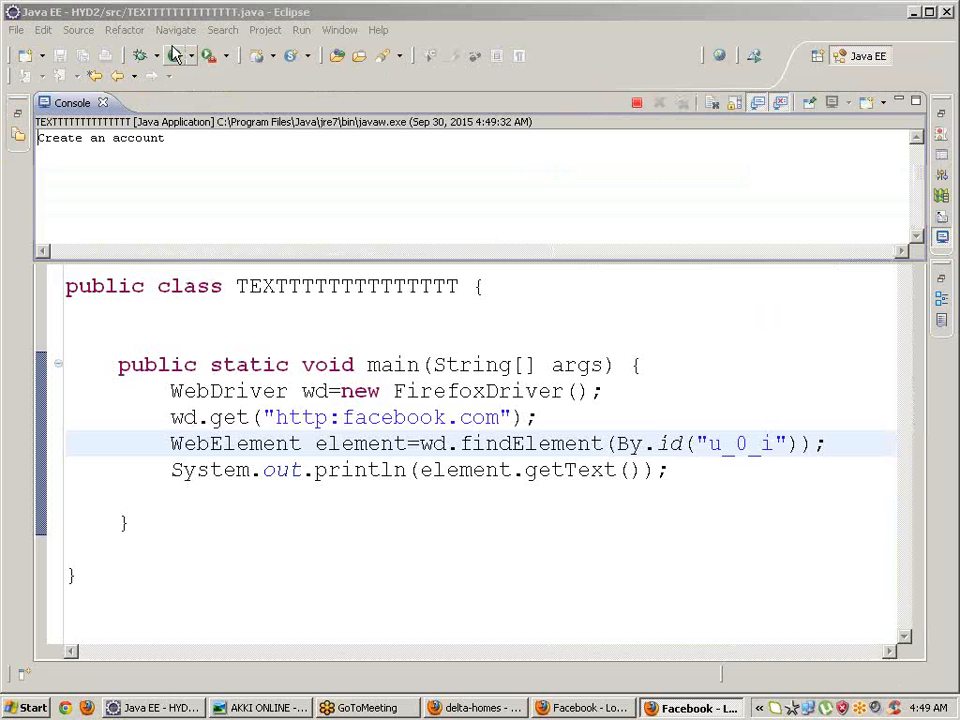